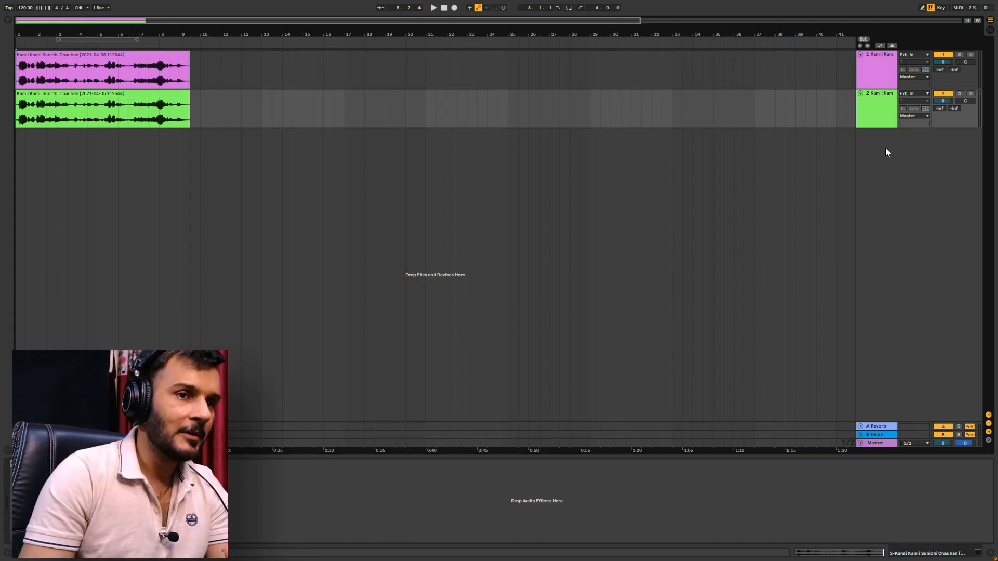
Delete the green duplicate vocal track and play back the remaining pink vocal clip from its start
{"action": "key", "text": "Delete"}
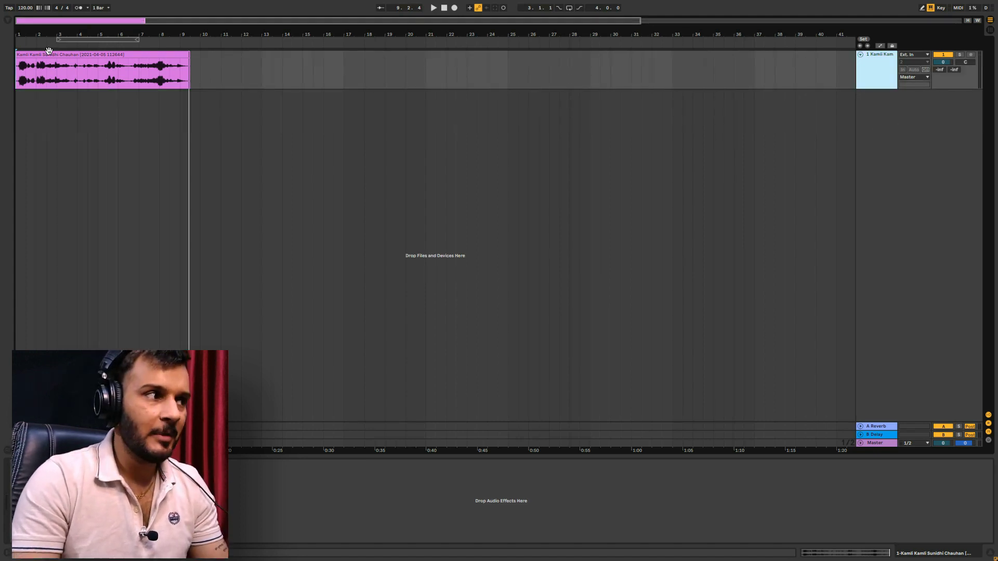
{"action": "left_click", "coordinate": [20, 21]}
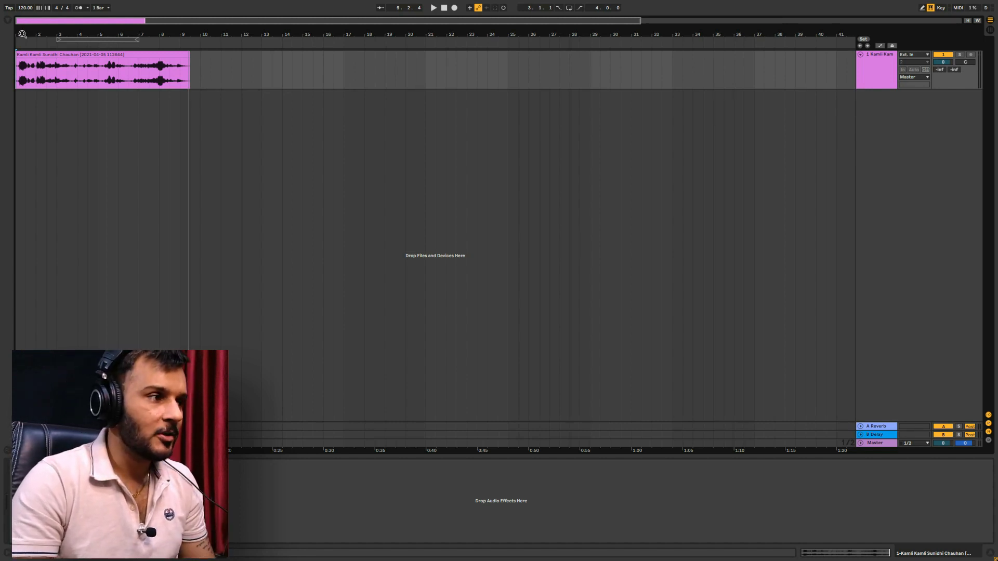
{"action": "key", "text": "space"}
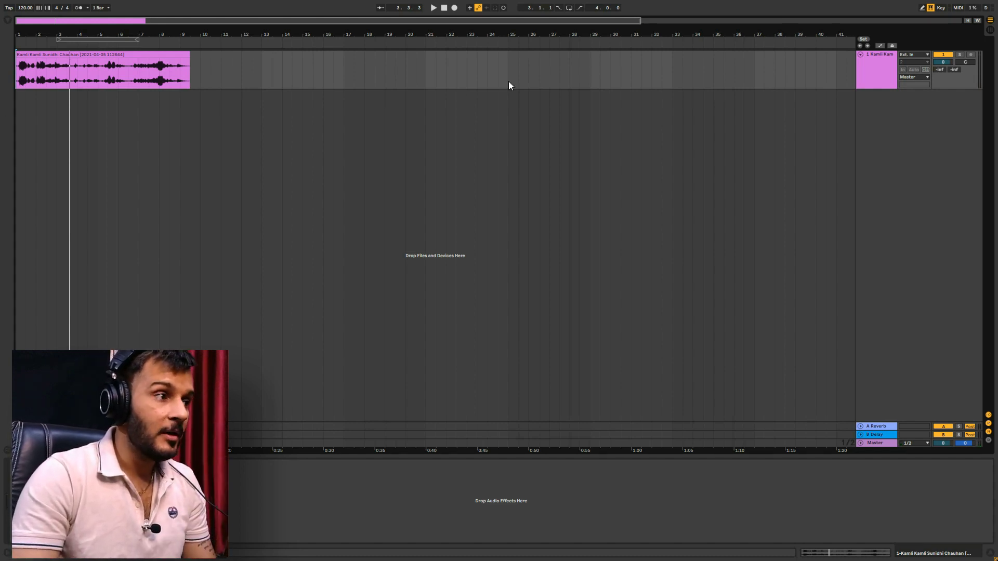
Duplicate the pink vocal track, recolour the copy green, and assign the track colour to its clip
{"action": "right_click", "coordinate": [881, 72]}
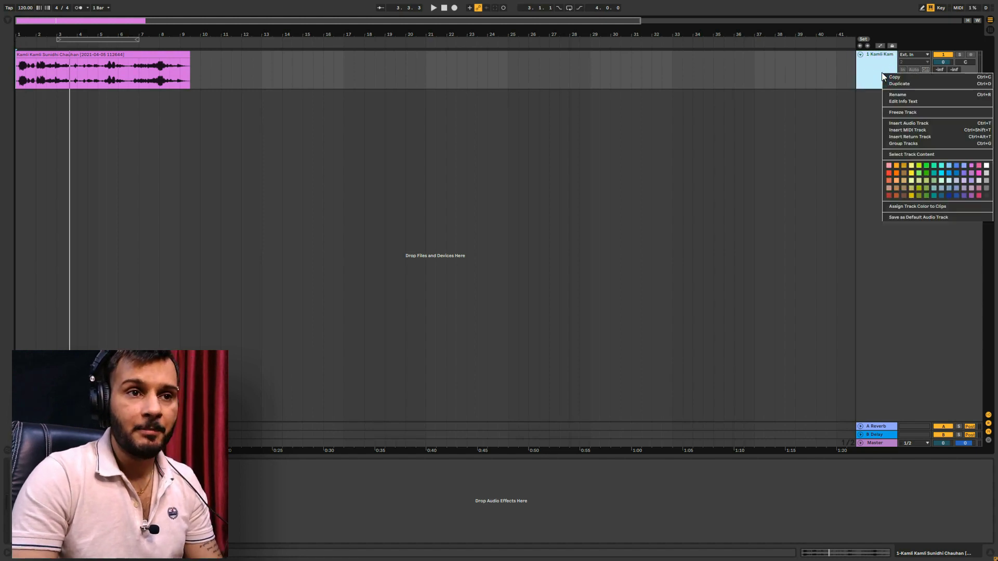
{"action": "left_click", "coordinate": [903, 85]}
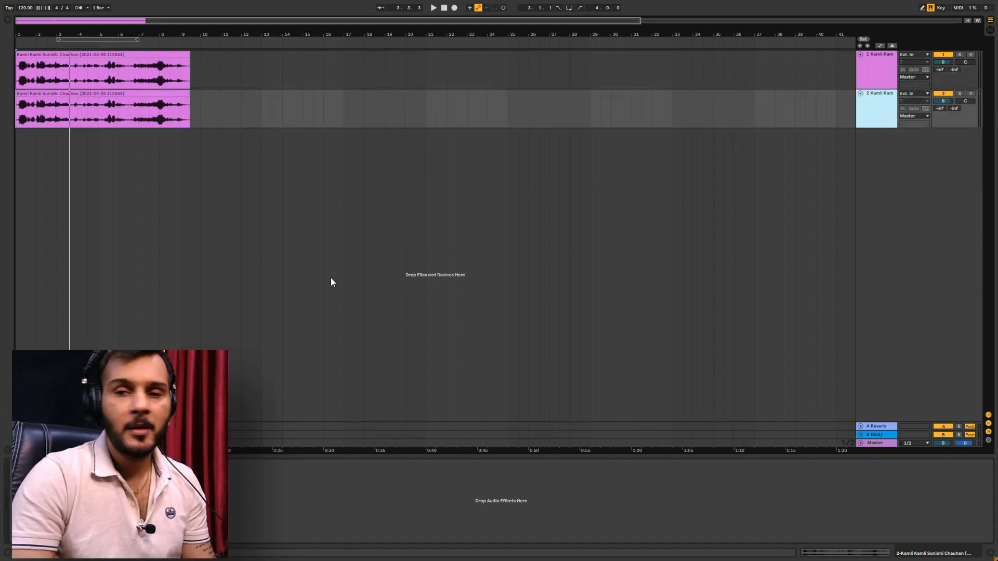
{"action": "right_click", "coordinate": [880, 114]}
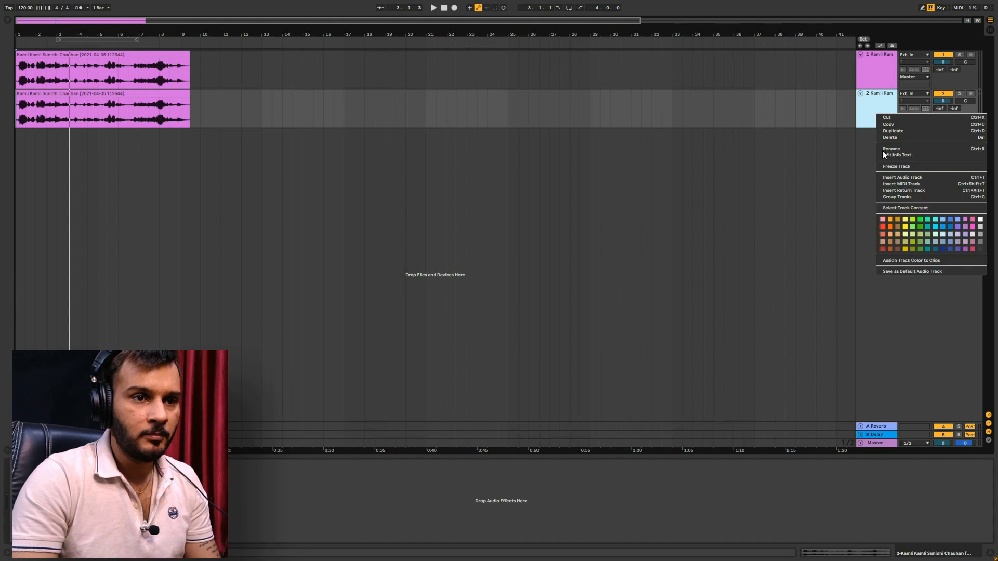
{"action": "left_click", "coordinate": [922, 226]}
{"action": "right_click", "coordinate": [891, 107]}
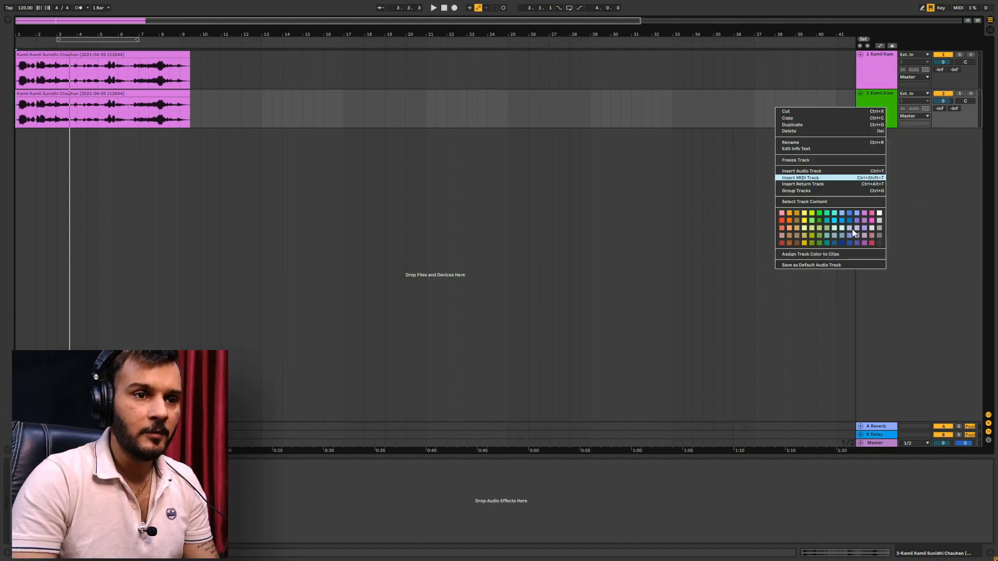
{"action": "left_click", "coordinate": [815, 252]}
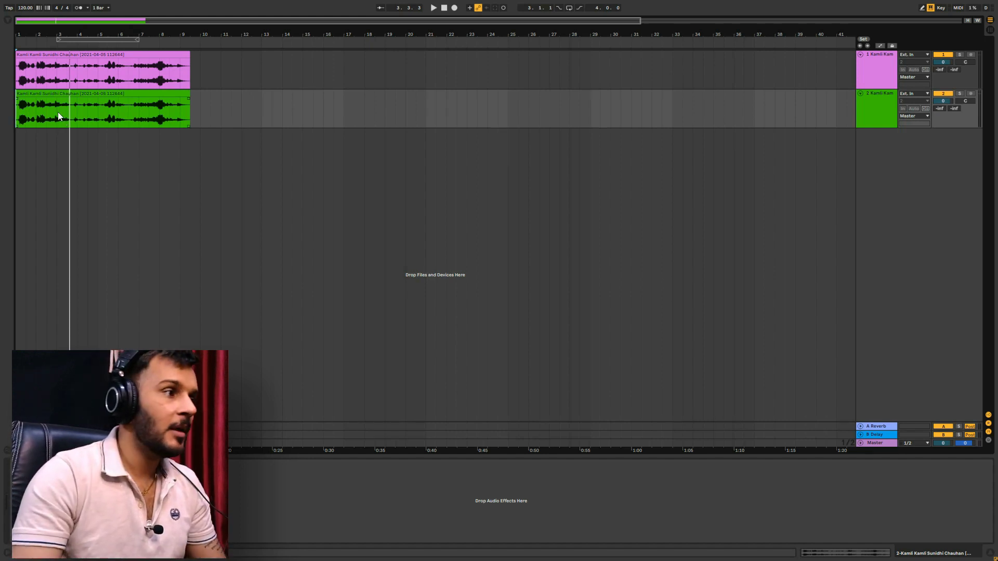
Load the Melodyne plug-in onto the green duplicate track and reposition its window below the clips
{"action": "left_click", "coordinate": [8, 21]}
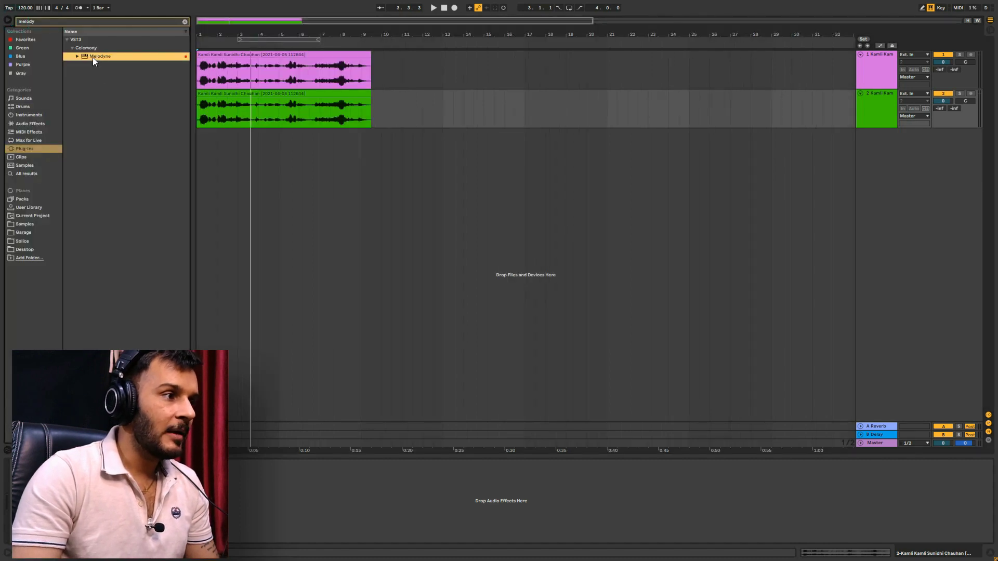
{"action": "left_click_drag", "start_coordinate": [93, 57], "coordinate": [221, 112]}
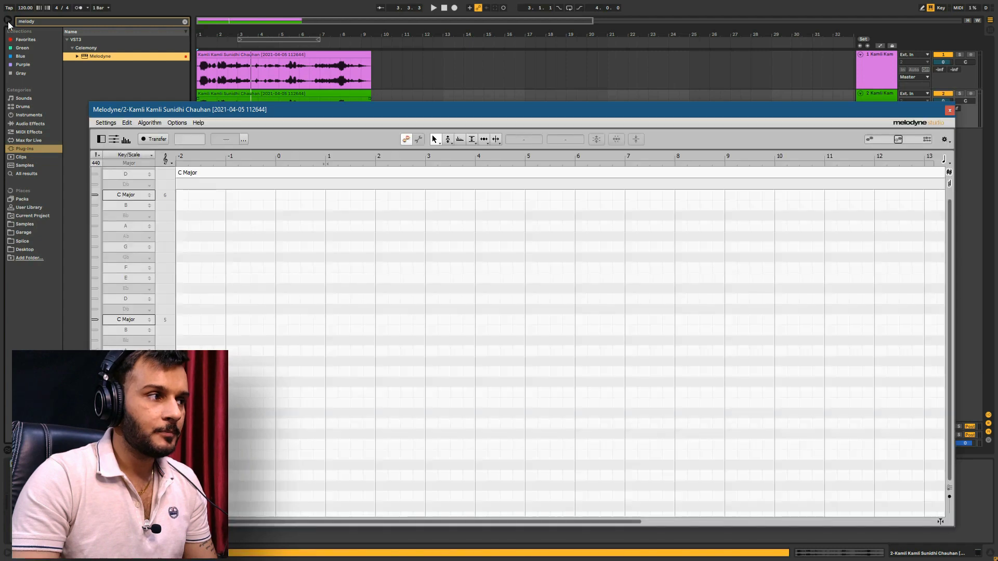
{"action": "left_click_drag", "start_coordinate": [286, 111], "coordinate": [270, 136]}
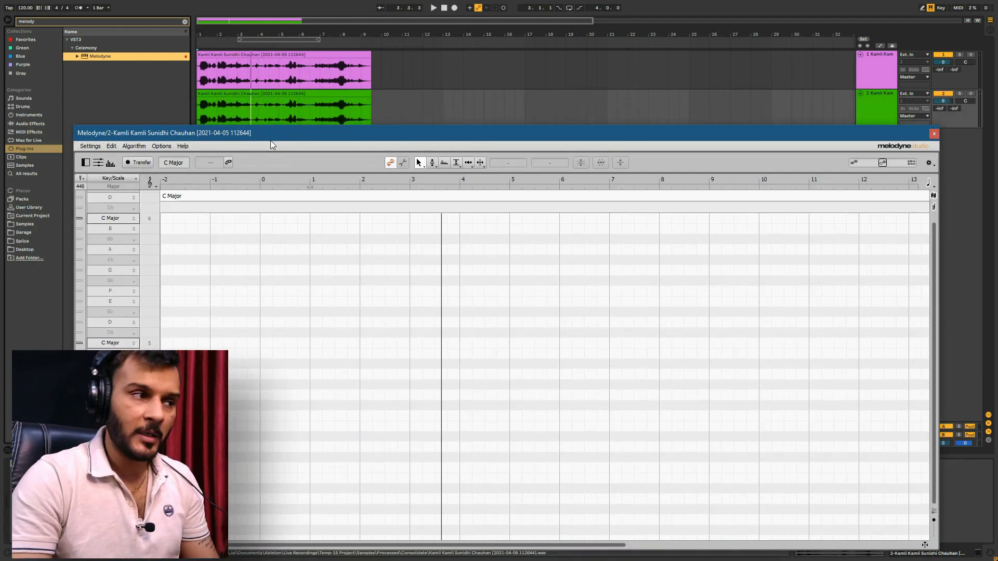
Transfer the whole green vocal clip into Melodyne, and inspect the alternative key suggestions
{"action": "left_click", "coordinate": [137, 163]}
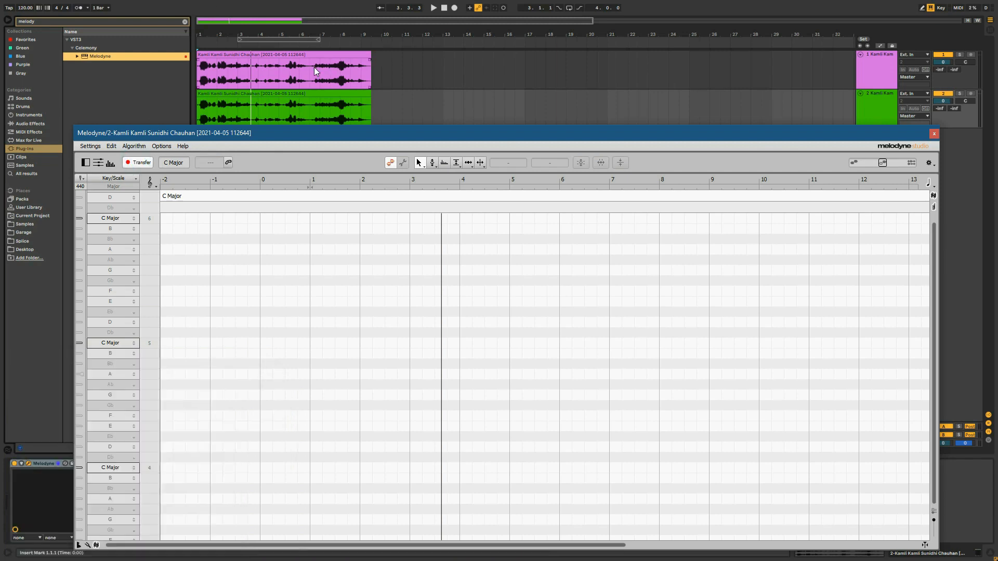
{"action": "key", "text": "space"}
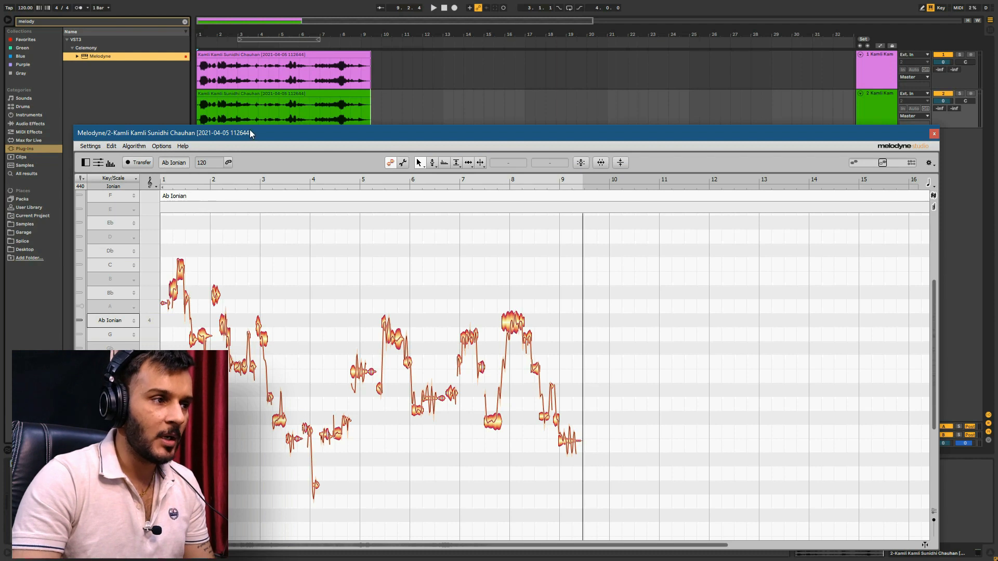
{"action": "left_click_drag", "start_coordinate": [248, 138], "coordinate": [265, 117]}
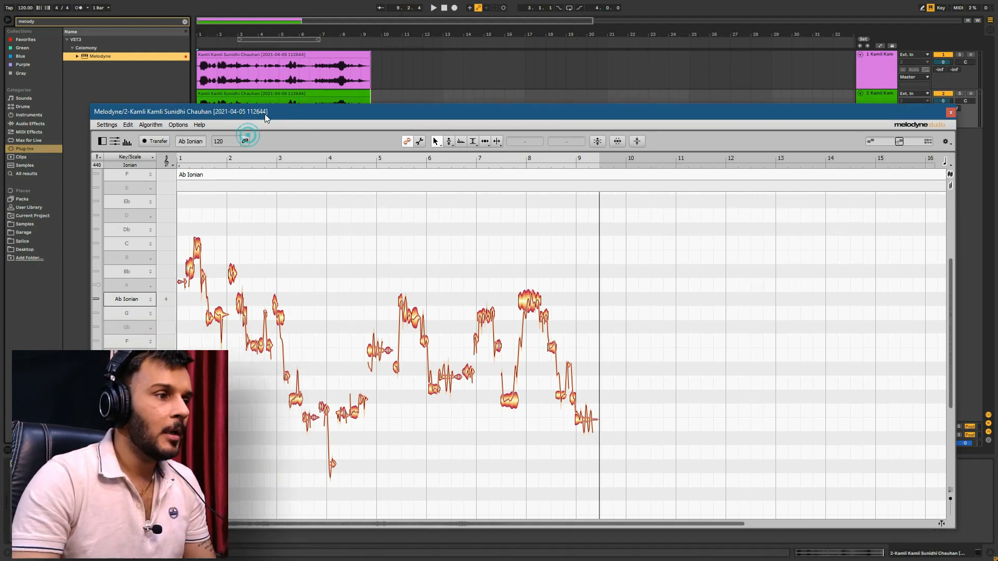
{"action": "left_click", "coordinate": [195, 177]}
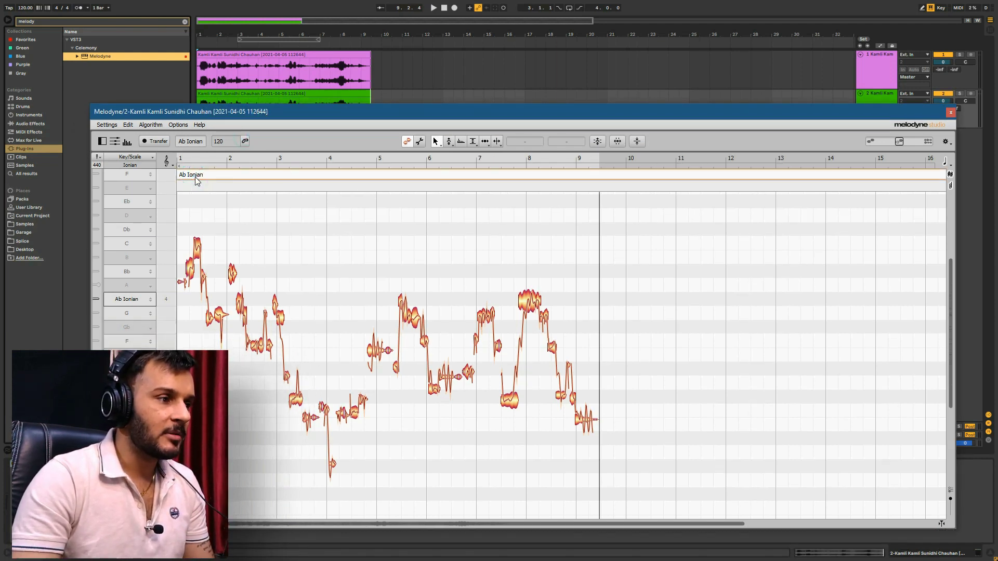
{"action": "right_click", "coordinate": [195, 177]}
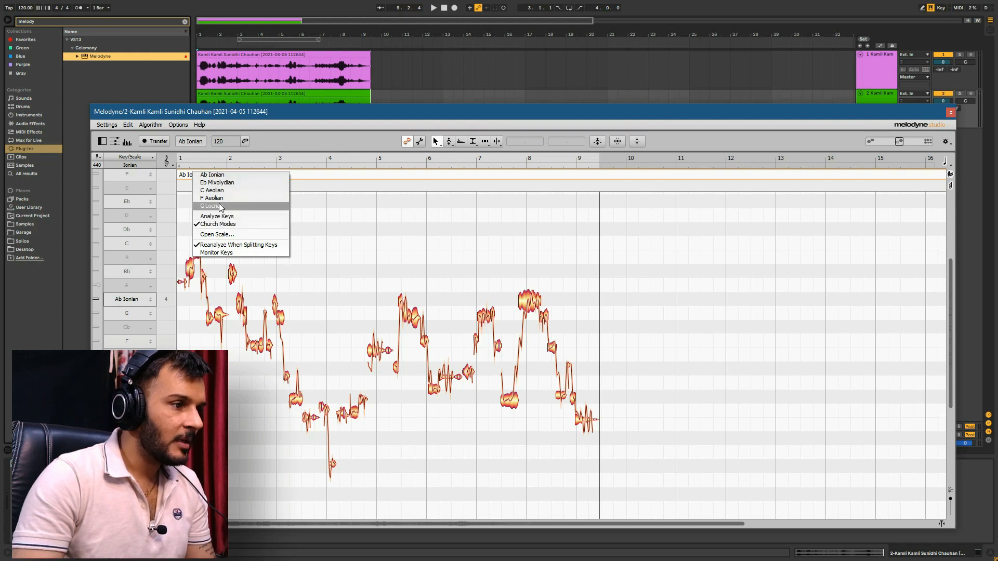
{"action": "left_click", "coordinate": [322, 112]}
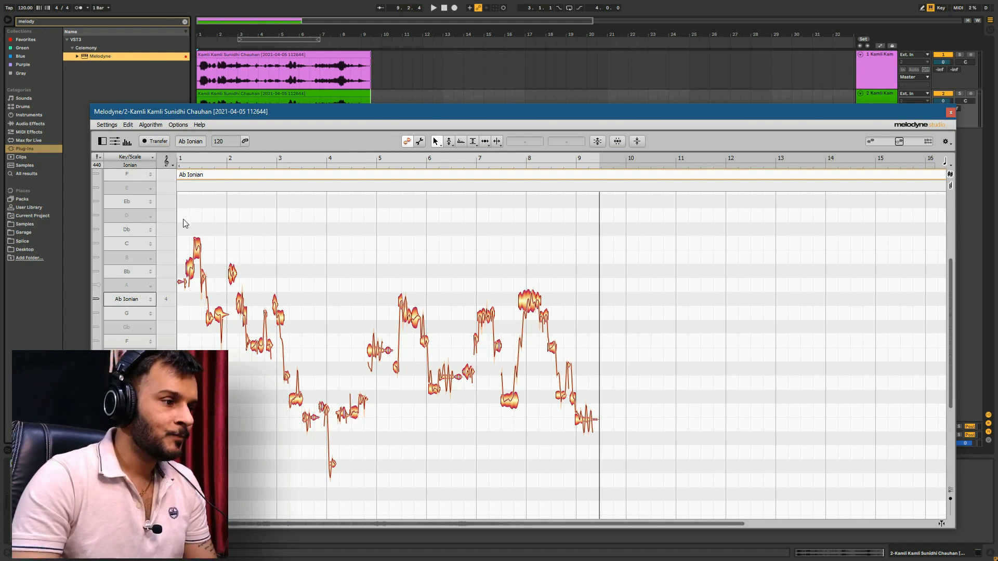
Select all detected vocal notes, raise them together by about three semitones, and play back the result
{"action": "left_click_drag", "start_coordinate": [180, 210], "coordinate": [671, 513]}
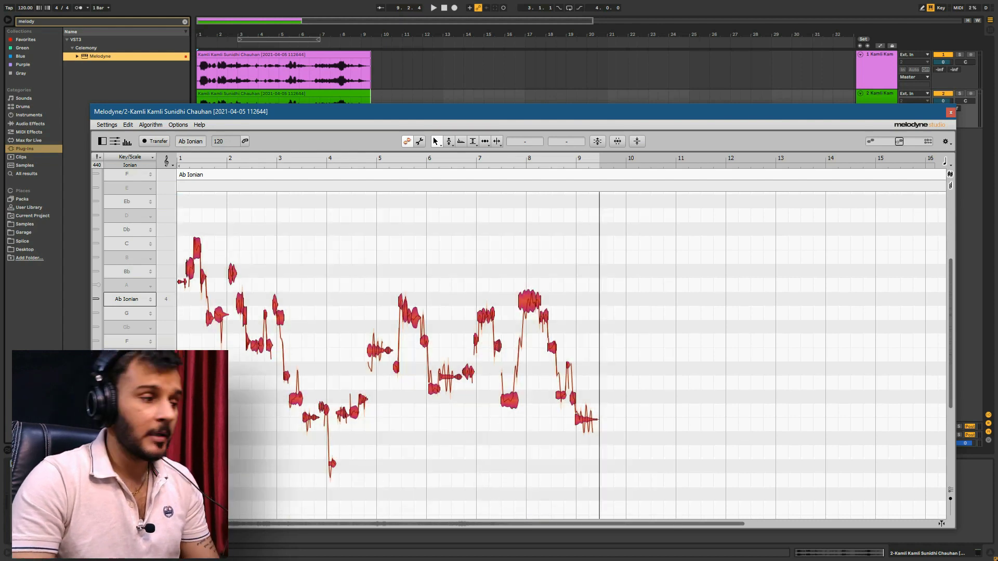
{"action": "scroll", "coordinate": [191, 297], "scroll_direction": "up", "scroll_amount": 1}
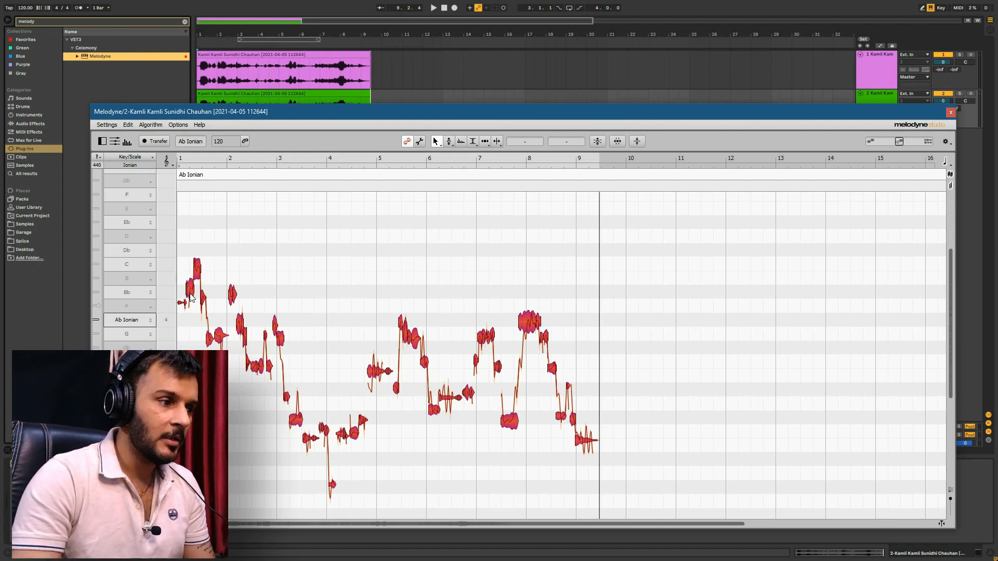
{"action": "left_click_drag", "start_coordinate": [191, 298], "coordinate": [188, 255]}
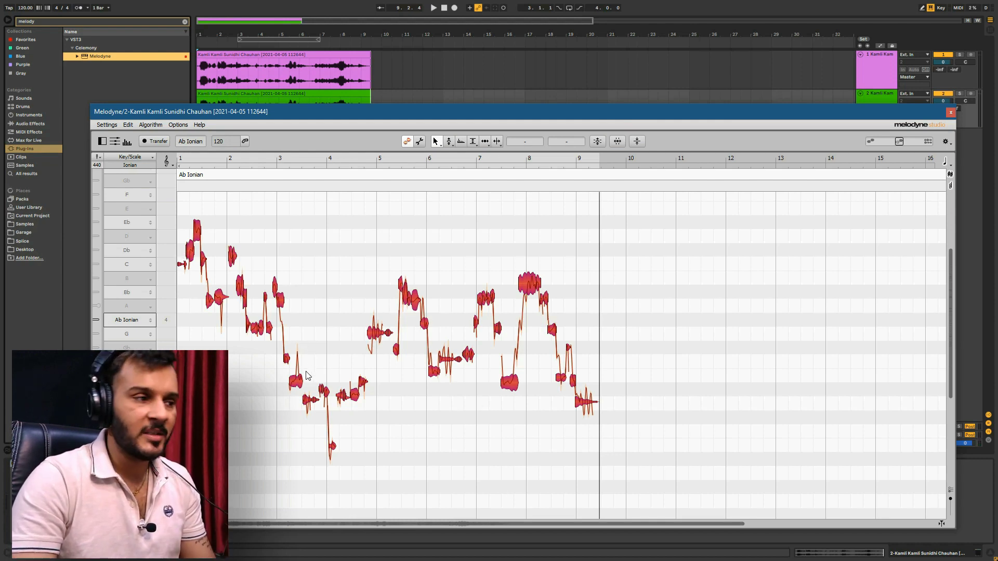
{"action": "key", "text": "space"}
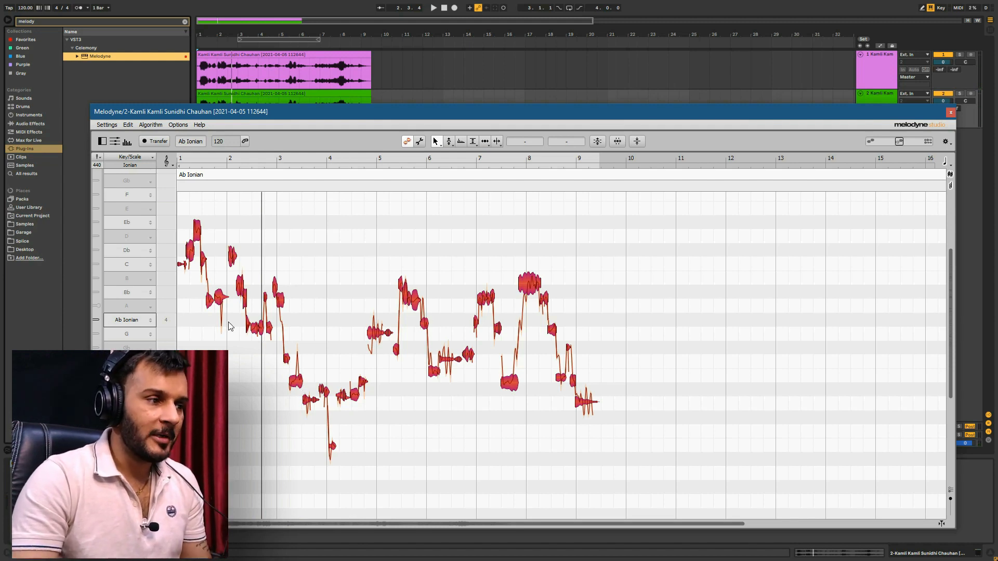
Try all selected notes about four semitones higher during playback, and lower them again by the same amount
{"action": "scroll", "coordinate": [178, 264], "scroll_direction": "up", "scroll_amount": 3}
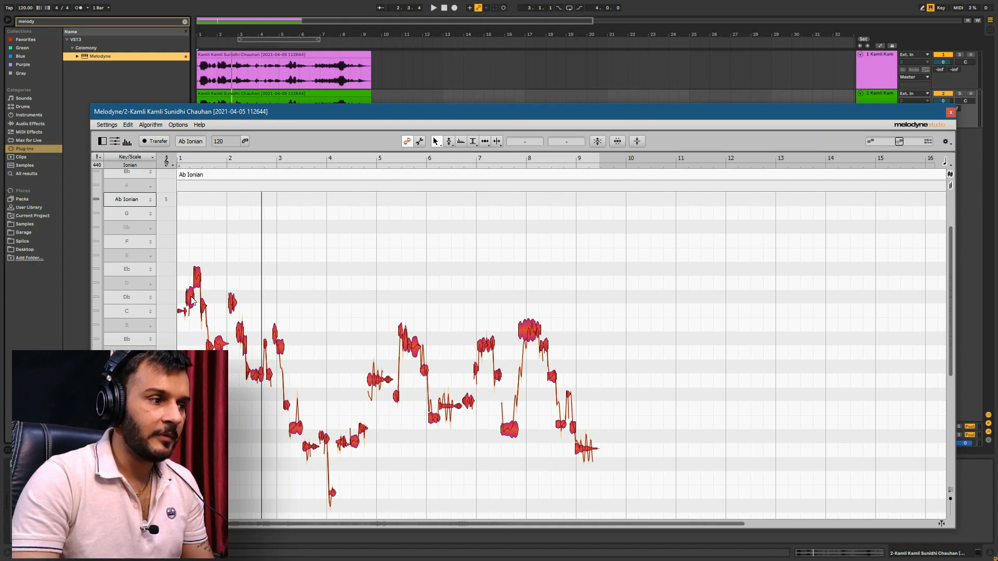
{"action": "scroll", "coordinate": [190, 290], "scroll_direction": "down", "scroll_amount": 3}
{"action": "key", "text": "space"}
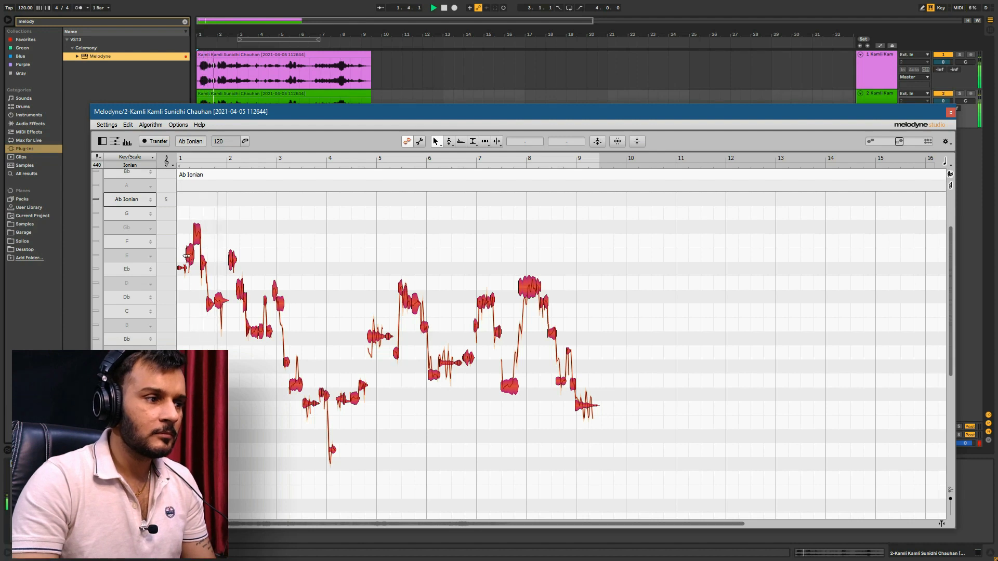
{"action": "scroll", "coordinate": [188, 252], "scroll_direction": "down", "scroll_amount": 1}
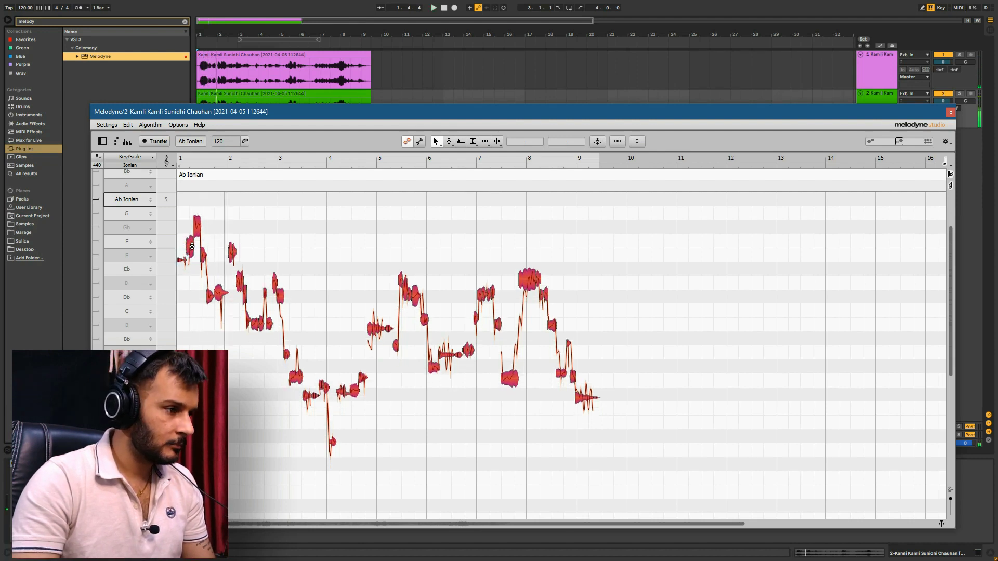
{"action": "scroll", "coordinate": [191, 247], "scroll_direction": "down", "scroll_amount": 1}
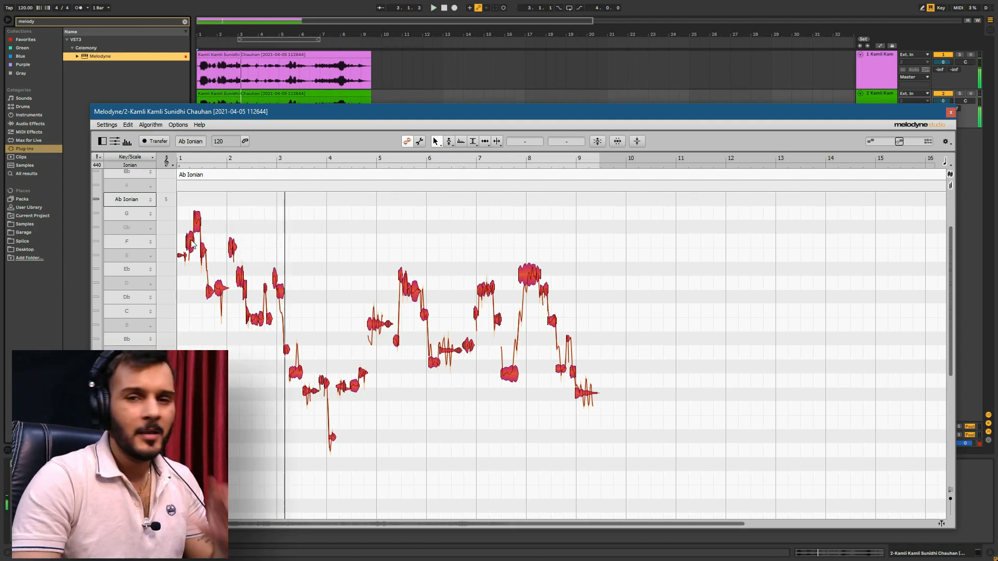
{"action": "left_click_drag", "start_coordinate": [192, 244], "coordinate": [166, 312]}
{"action": "key", "text": "space"}
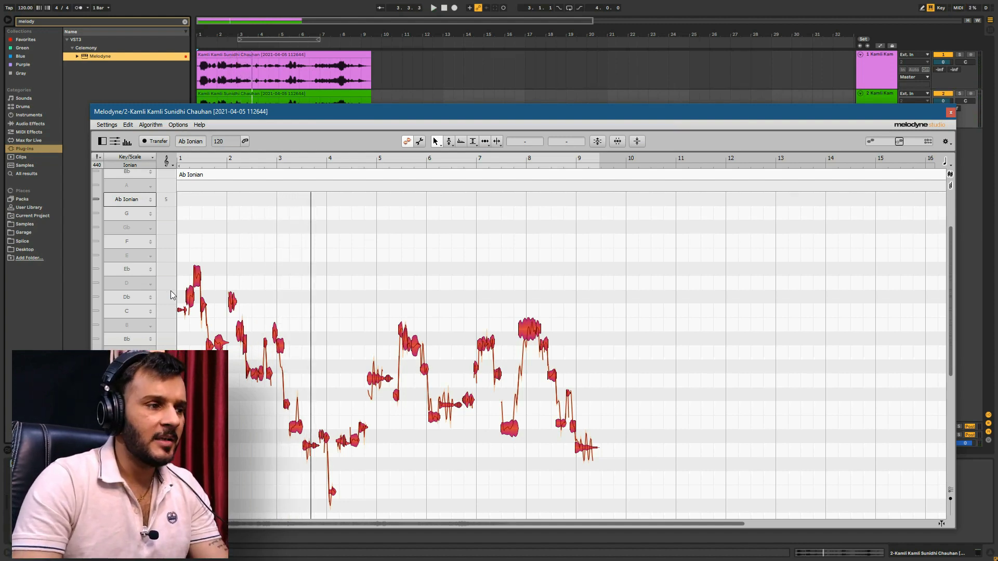
Close the Melodyne window and duplicate the green pitch-shifted track for another harmony layer
{"action": "left_click", "coordinate": [951, 113]}
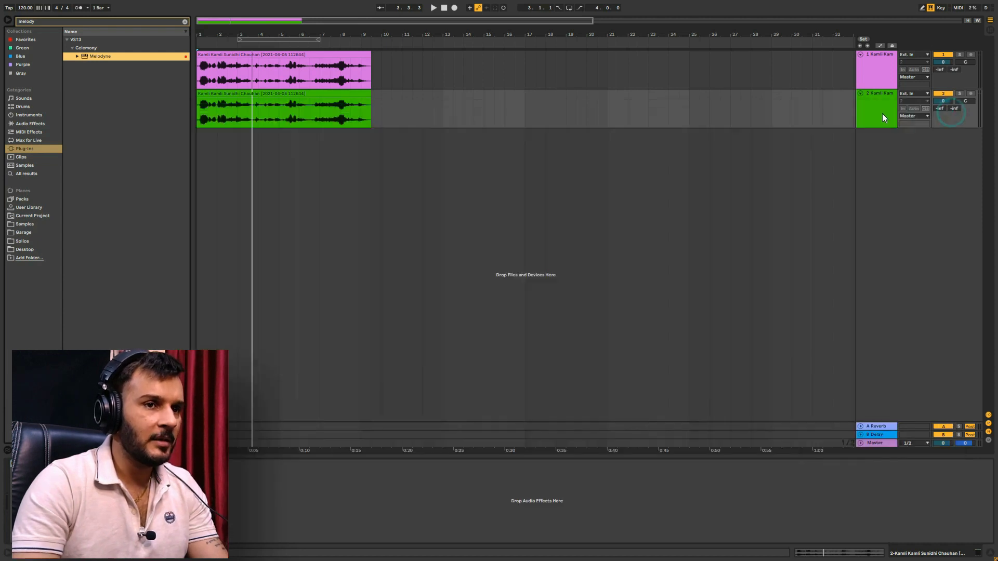
{"action": "right_click", "coordinate": [884, 117]}
{"action": "left_click", "coordinate": [891, 124]}
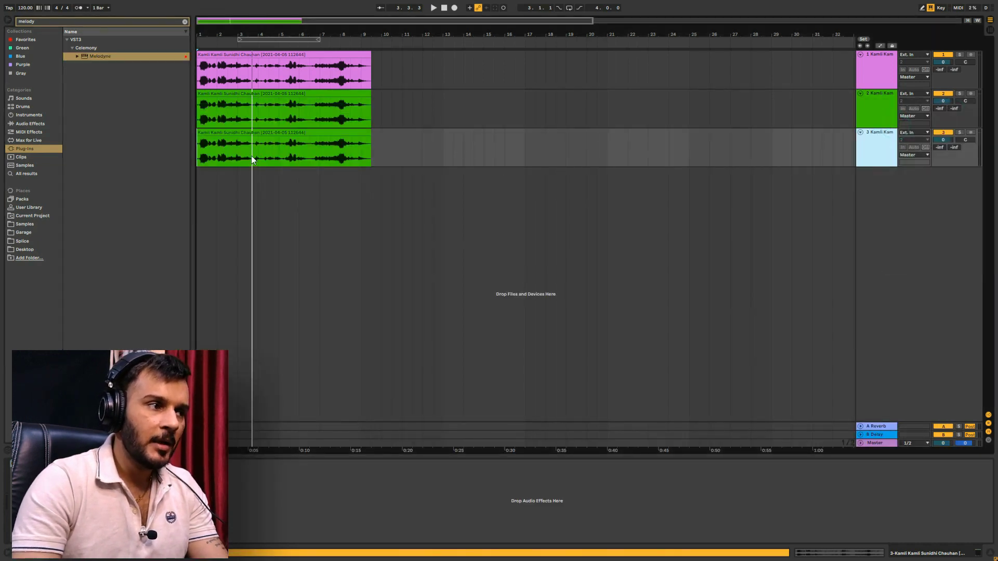
Open Melodyne on the third track, select all of its vocal notes, and close the plug-in window
{"action": "left_click", "coordinate": [876, 144]}
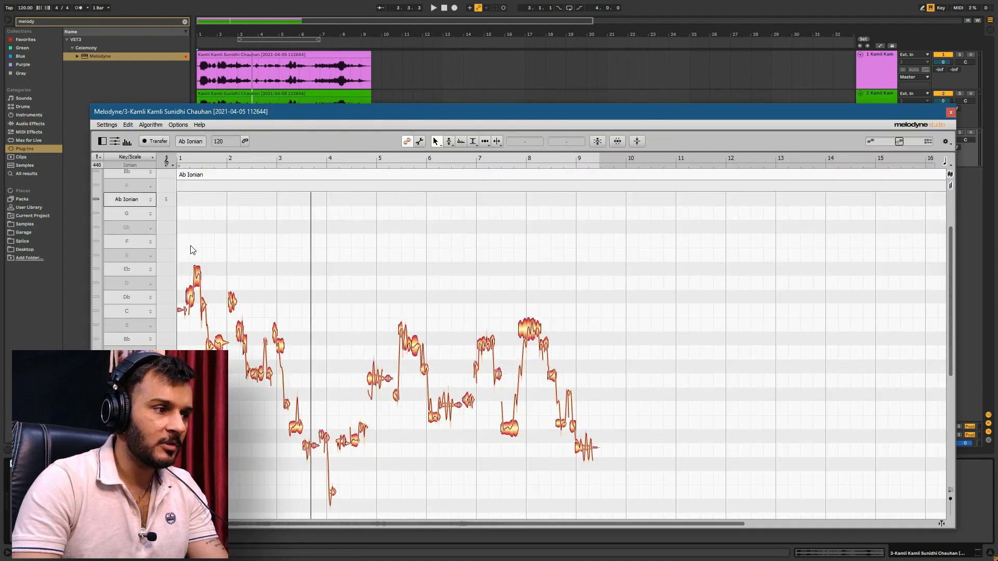
{"action": "left_click_drag", "start_coordinate": [184, 241], "coordinate": [647, 427]}
{"action": "scroll", "coordinate": [207, 338], "scroll_direction": "up", "scroll_amount": 3}
{"action": "left_click_drag", "start_coordinate": [185, 222], "coordinate": [684, 494]}
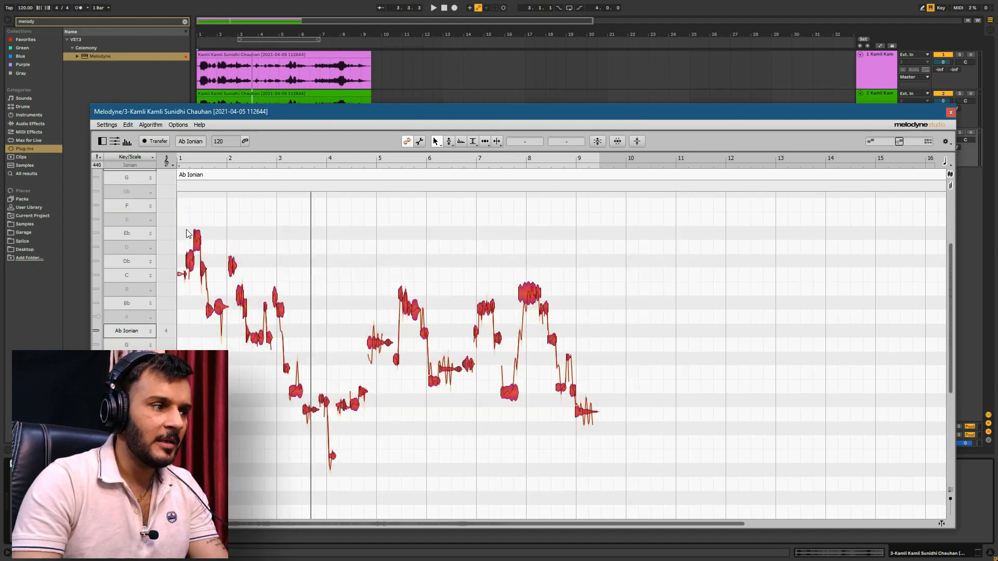
{"action": "left_click_drag", "start_coordinate": [185, 227], "coordinate": [702, 499]}
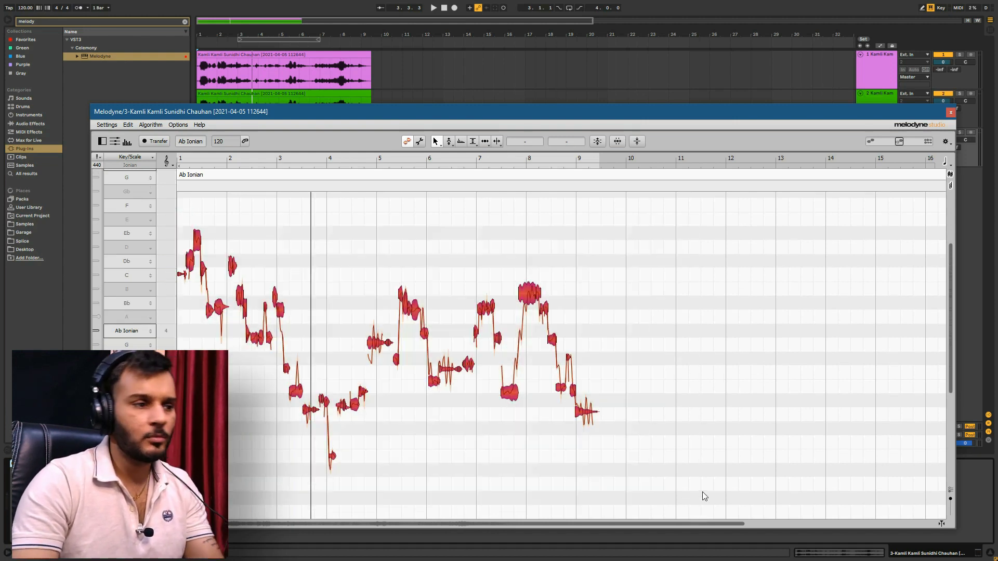
{"action": "left_click", "coordinate": [951, 112]}
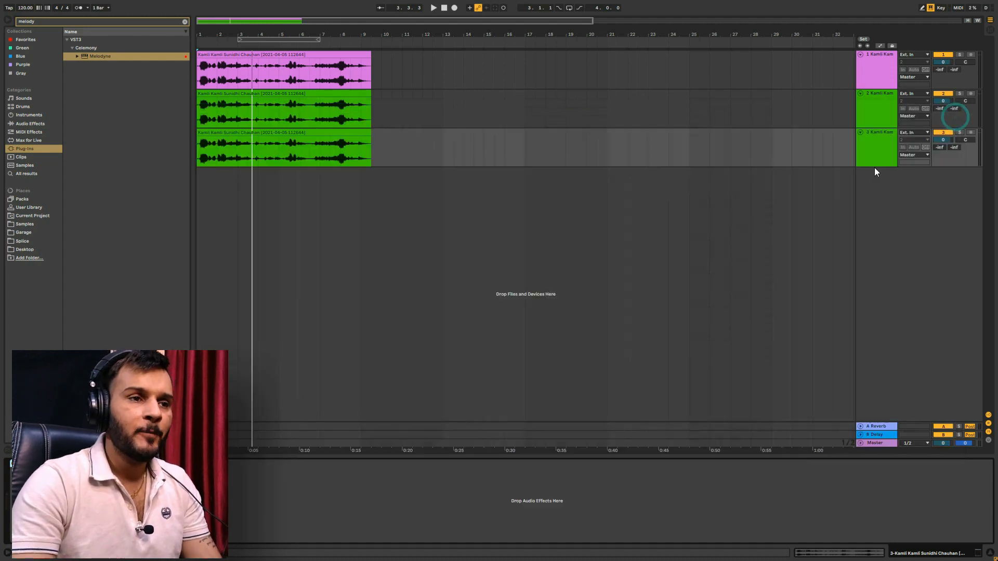
Delete both green duplicate tracks, keeping only the original pink vocal track
{"action": "left_click", "coordinate": [881, 147]}
{"action": "key", "text": "Delete"}
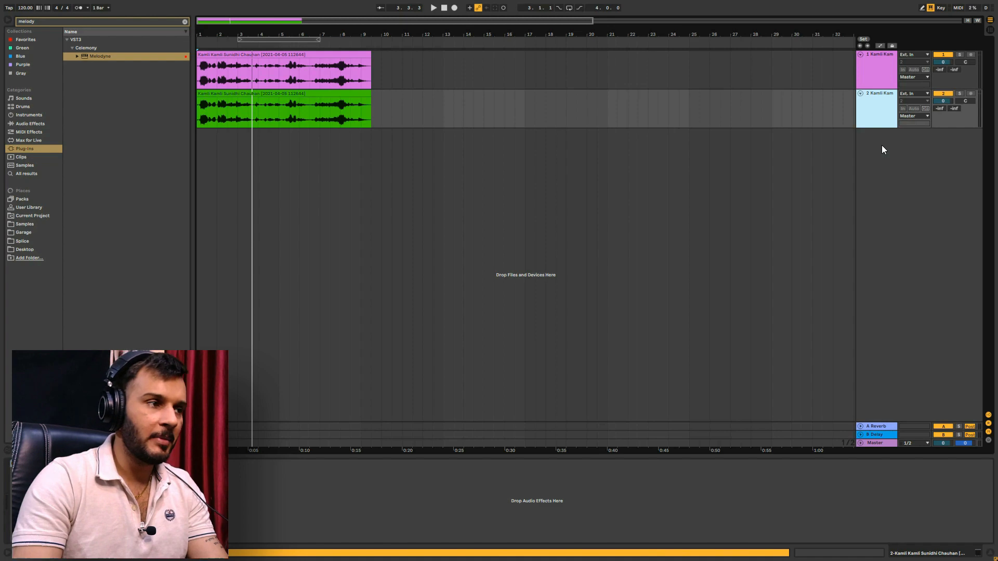
{"action": "left_click", "coordinate": [888, 110]}
{"action": "key", "text": "Delete"}
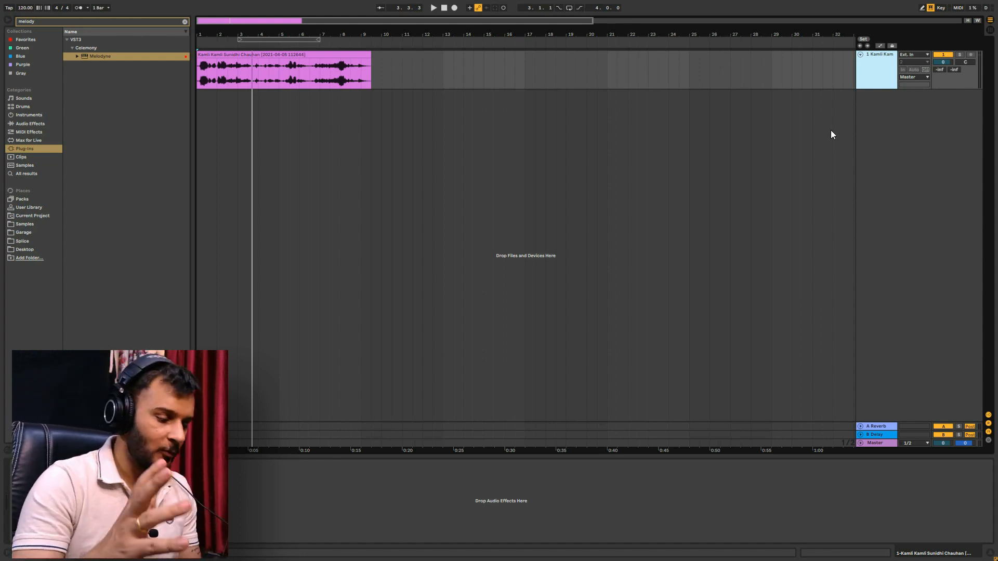
Duplicate the original pink vocal track to get a second unprocessed copy
{"action": "right_click", "coordinate": [871, 72]}
{"action": "left_click", "coordinate": [896, 80]}
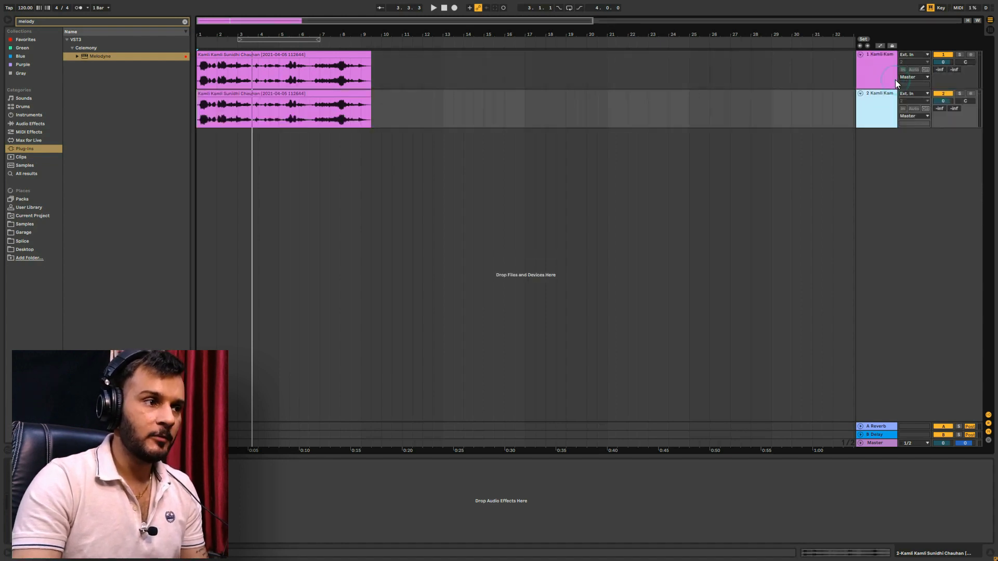
Duplicate the second vocal track to get a third copy of the lead vocal
{"action": "right_click", "coordinate": [888, 111]}
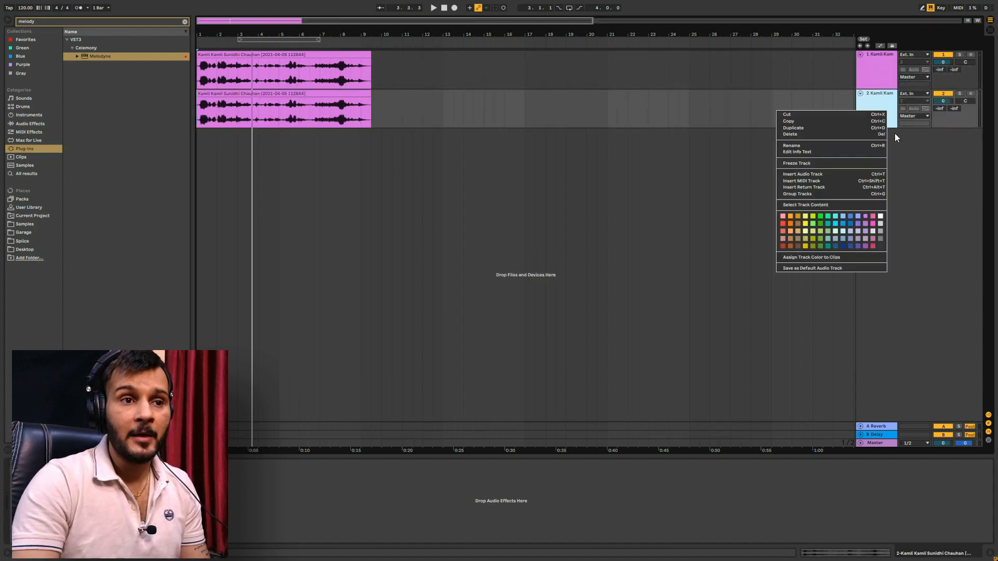
{"action": "left_click", "coordinate": [829, 129]}
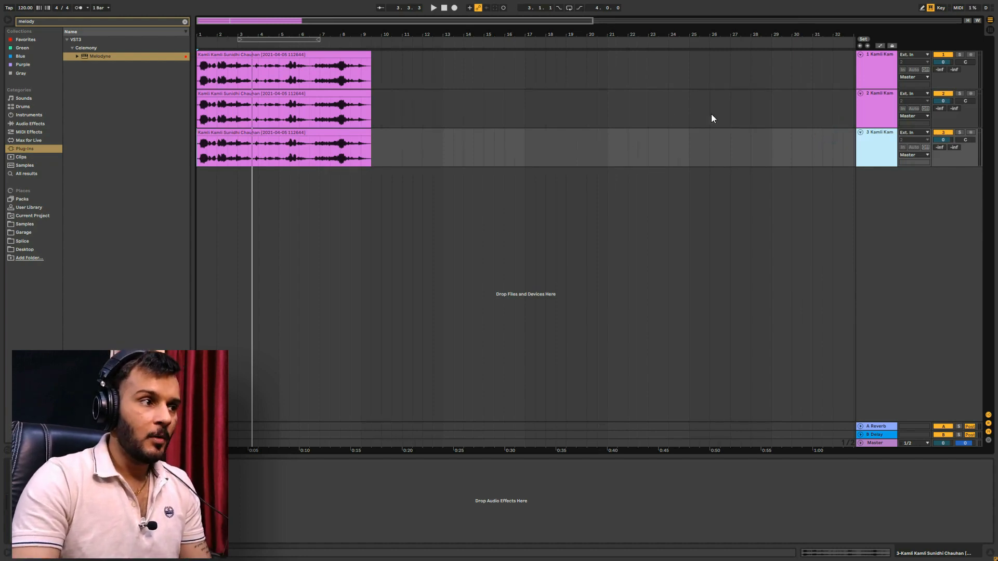
{"action": "scroll", "coordinate": [207, 23], "scroll_direction": "up", "scroll_amount": 6}
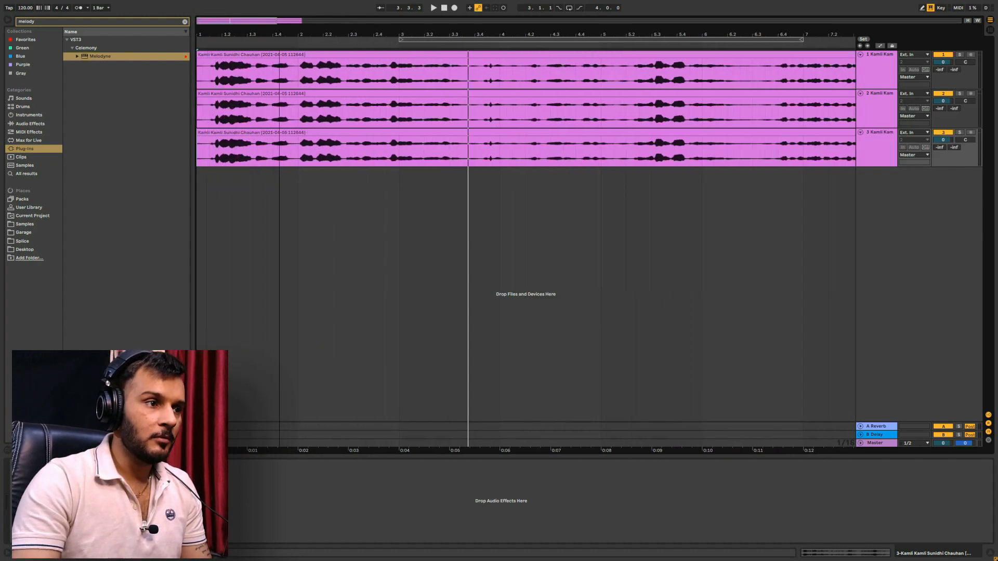
Colour the second vocal track yellow and the third vocal track light blue
{"action": "right_click", "coordinate": [875, 104]}
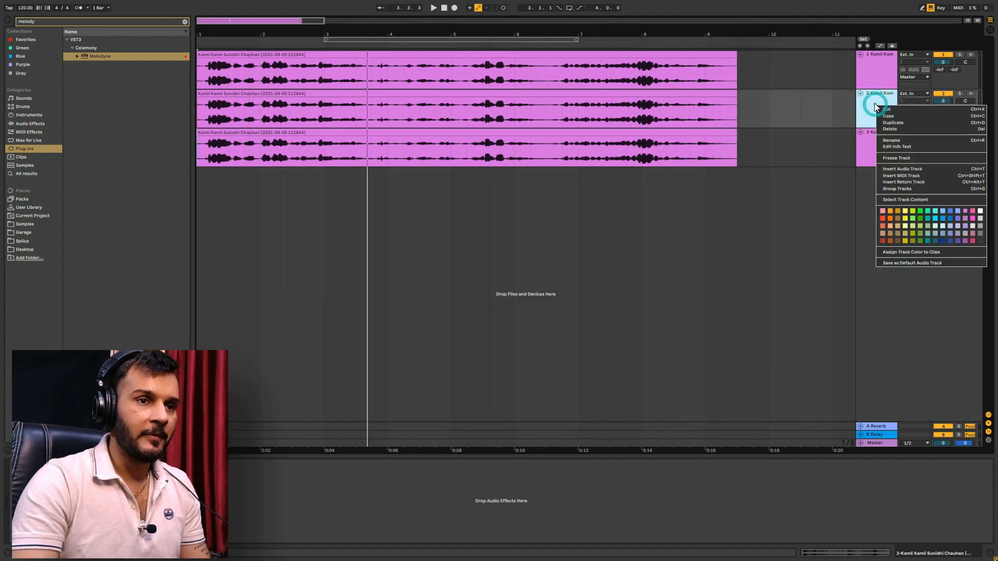
{"action": "left_click", "coordinate": [909, 220]}
{"action": "left_click", "coordinate": [889, 148]}
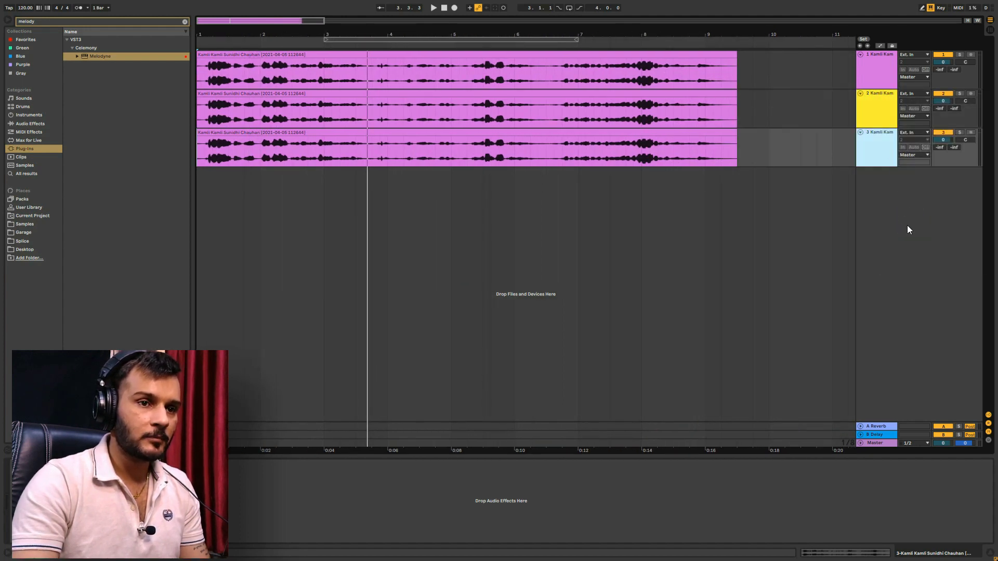
{"action": "right_click", "coordinate": [888, 149]}
{"action": "left_click", "coordinate": [849, 253]}
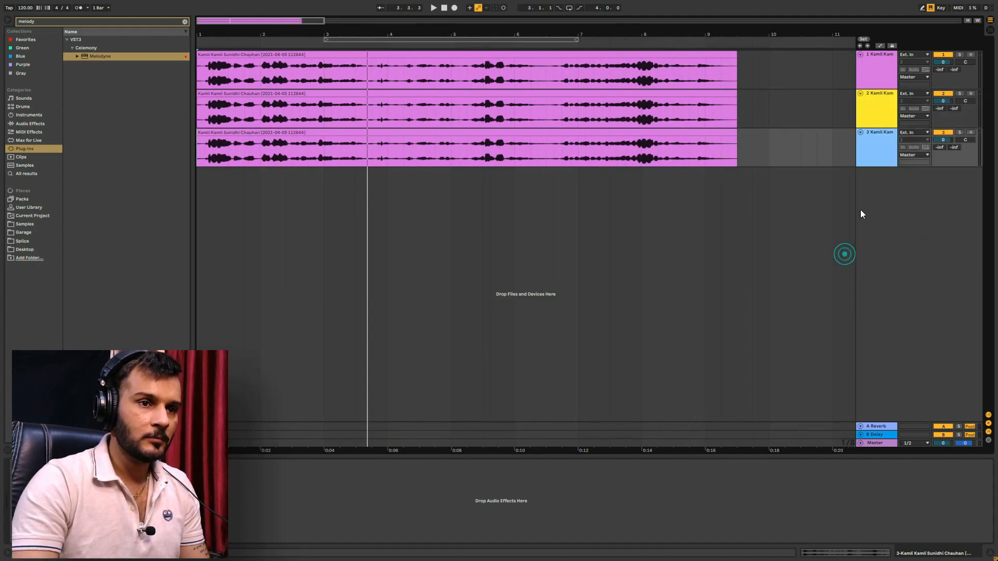
Assign the track colours to the clips on the blue third track and the yellow second track
{"action": "right_click", "coordinate": [876, 155]}
{"action": "left_click", "coordinate": [911, 303]}
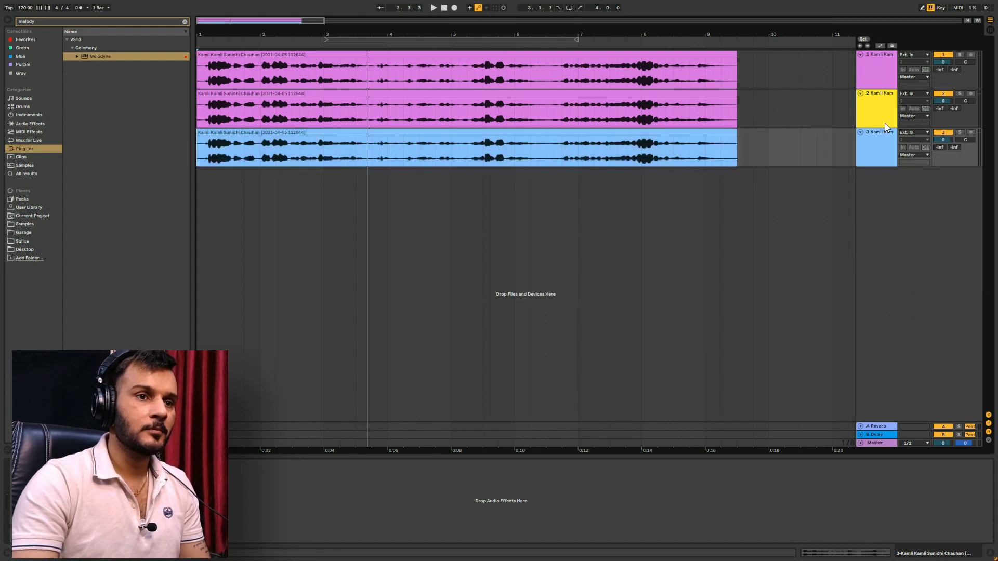
{"action": "left_click", "coordinate": [883, 115]}
{"action": "right_click", "coordinate": [883, 116]}
{"action": "left_click", "coordinate": [906, 262]}
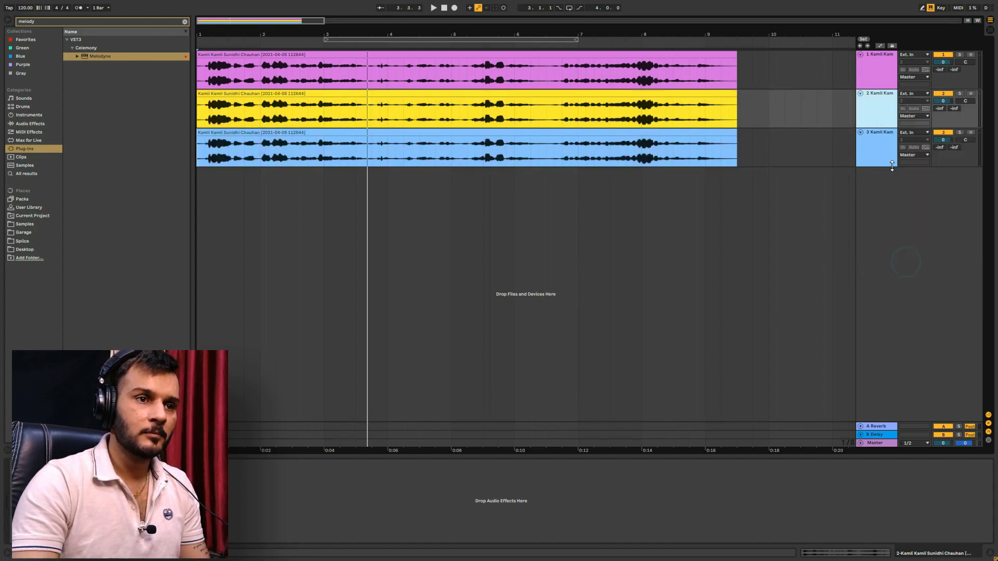
{"action": "right_click", "coordinate": [887, 148]}
{"action": "left_click", "coordinate": [835, 296]}
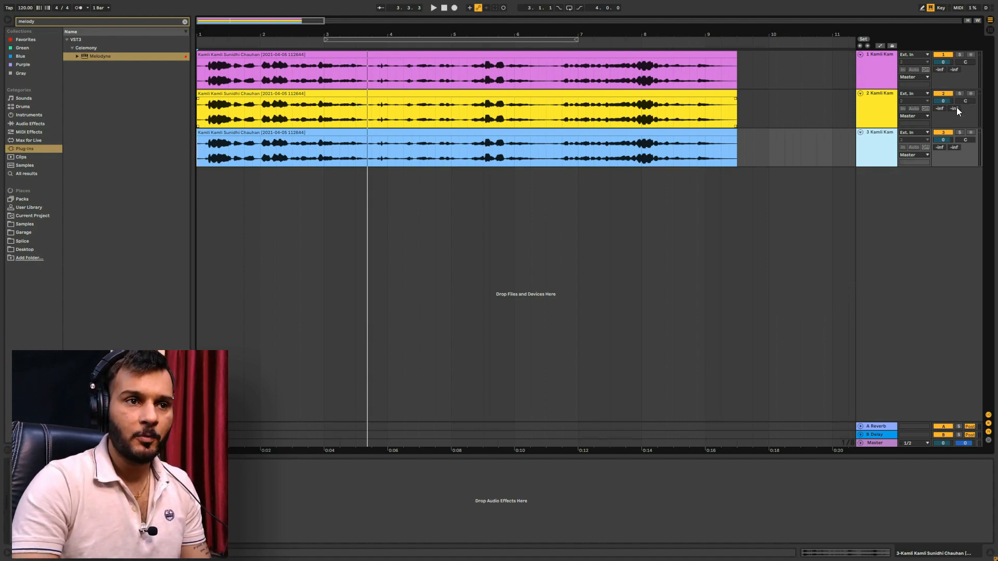
Solo the yellow second track and set its clip's warp mode to Complex Pro
{"action": "left_click", "coordinate": [877, 110]}
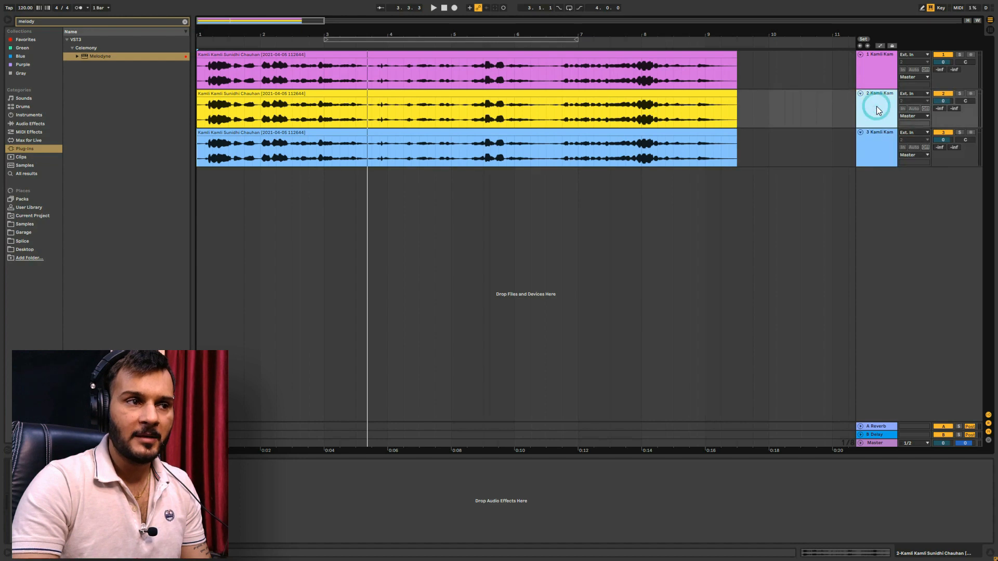
{"action": "left_click", "coordinate": [959, 94]}
{"action": "left_click", "coordinate": [440, 95]}
{"action": "double_click", "coordinate": [441, 95]}
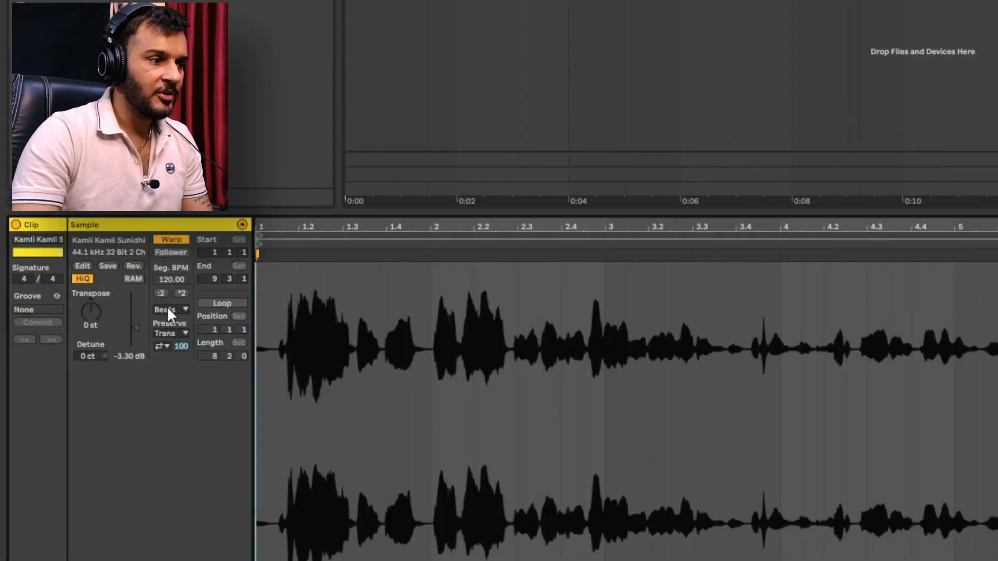
{"action": "left_click", "coordinate": [167, 309]}
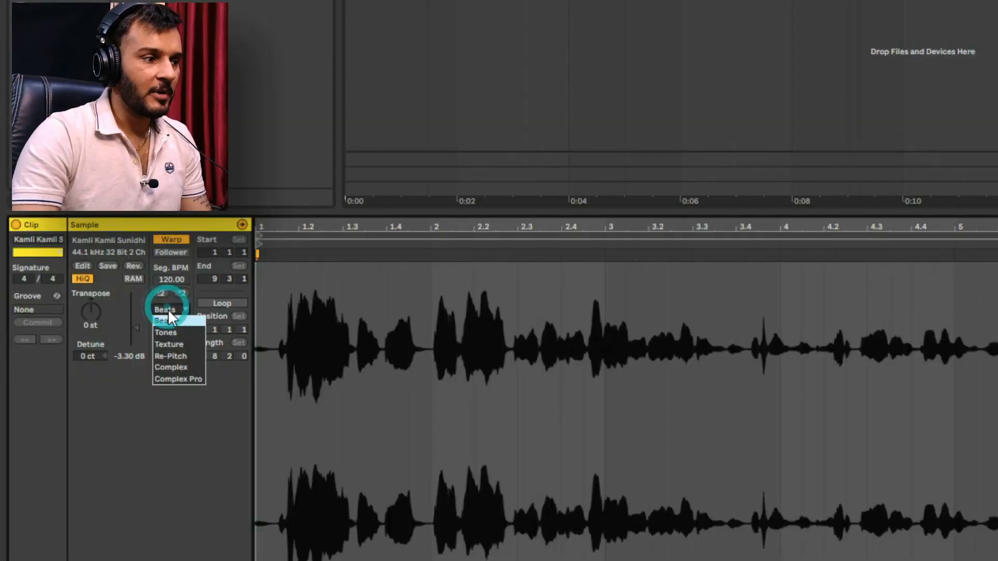
{"action": "left_click", "coordinate": [178, 379]}
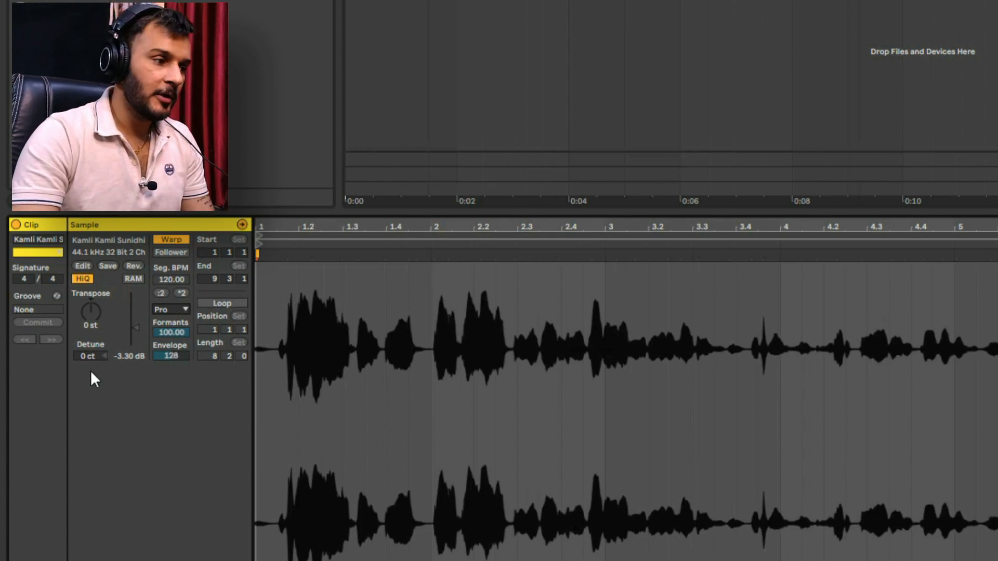
Set the yellow clip's detune to -10 ct and transpose to 3 st, and audition the harmony
{"action": "left_click", "coordinate": [91, 356]}
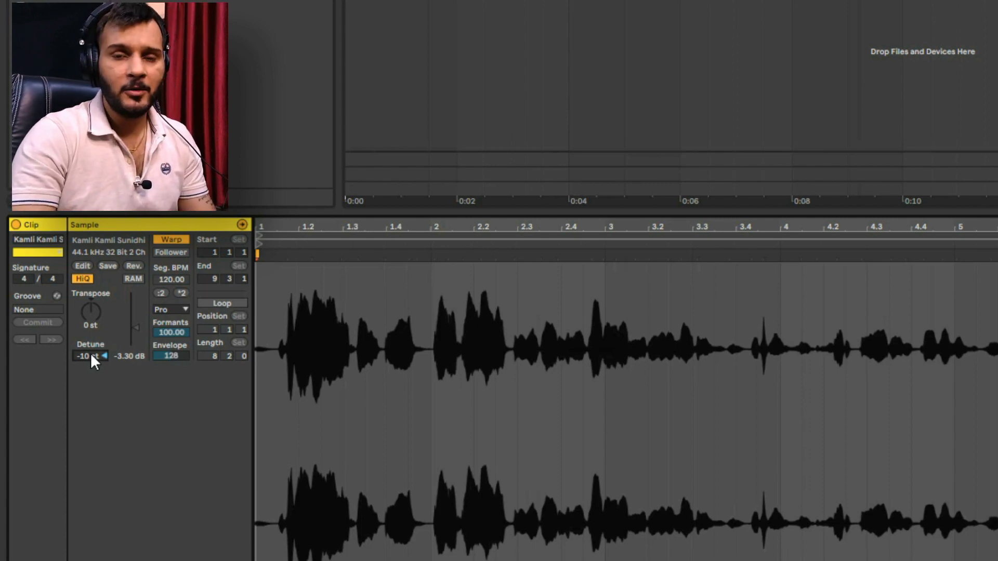
{"action": "left_click", "coordinate": [104, 396]}
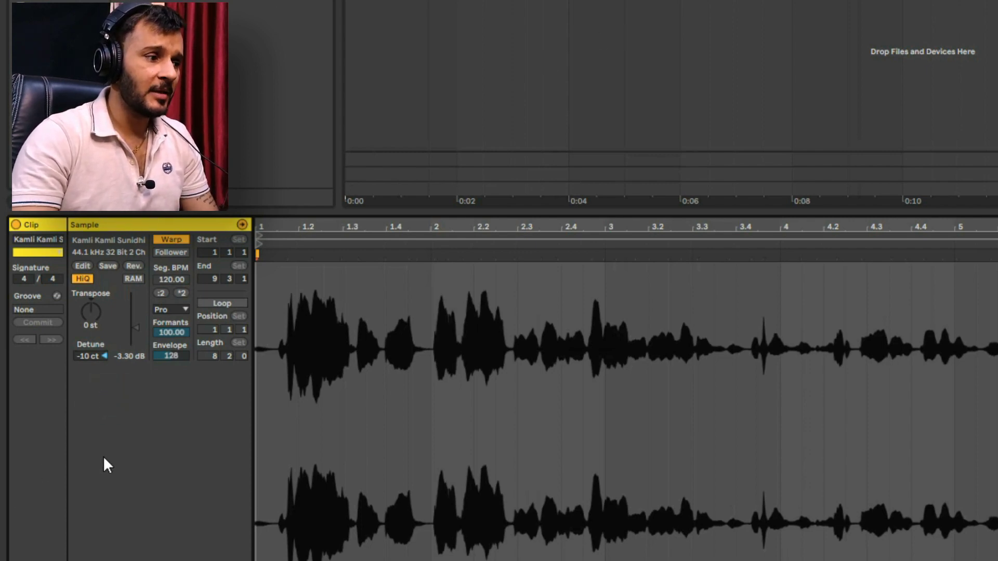
{"action": "key", "text": "space"}
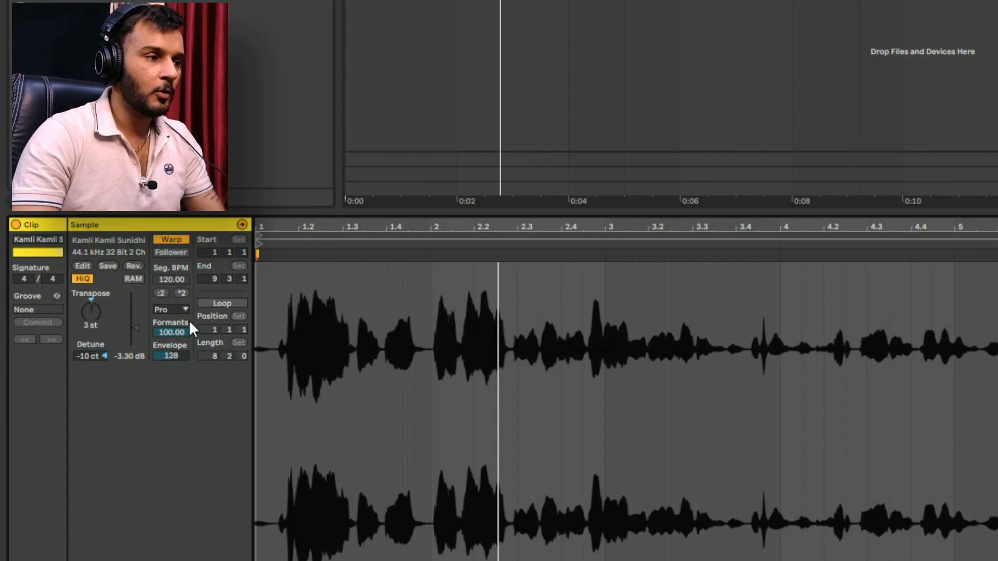
{"action": "key", "text": "space"}
{"action": "key", "text": "space"}
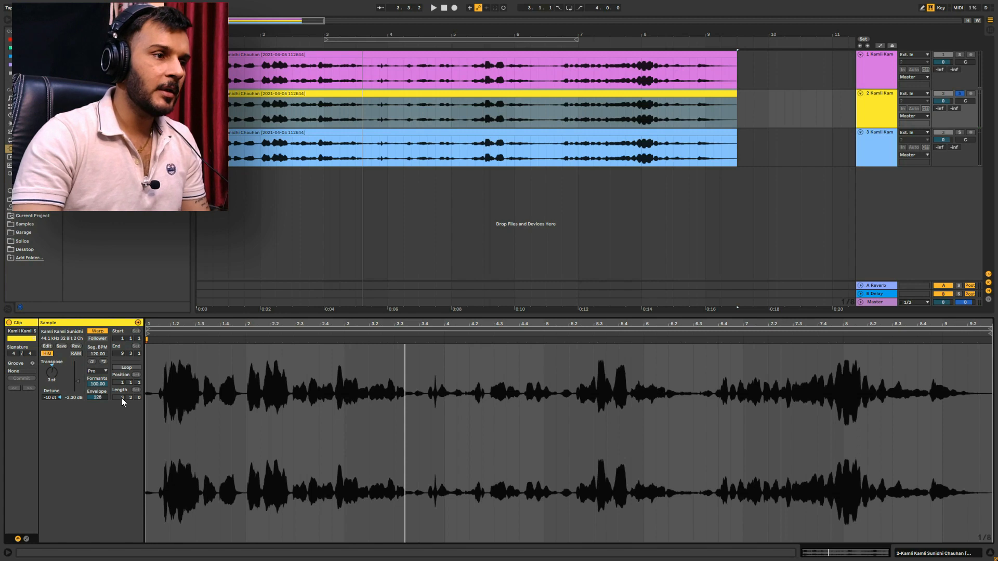
With the blue third track soloed, set its clip's detune to -10 ct and its warp mode to Complex Pro
{"action": "left_click", "coordinate": [545, 132]}
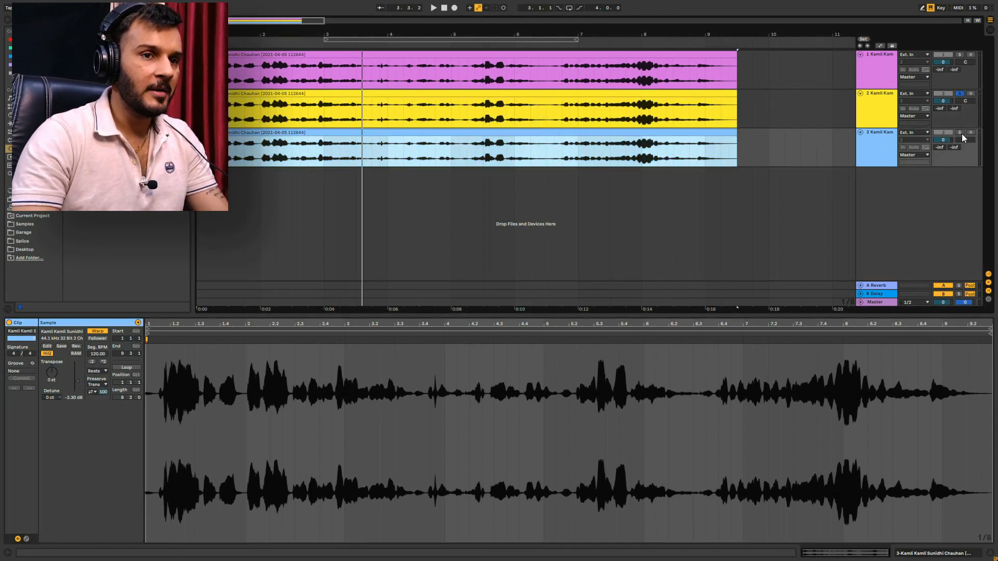
{"action": "left_click", "coordinate": [960, 133]}
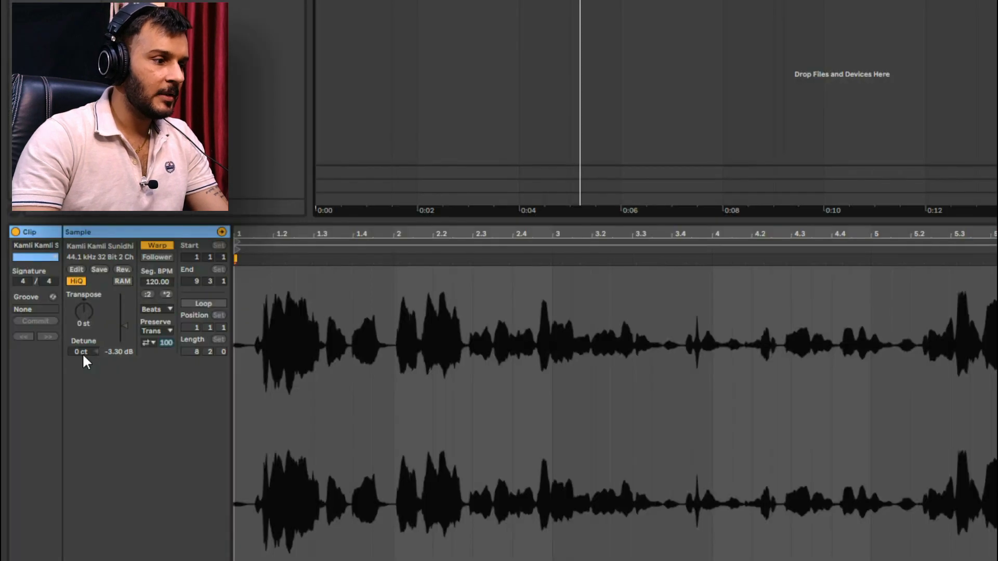
{"action": "left_click", "coordinate": [48, 398]}
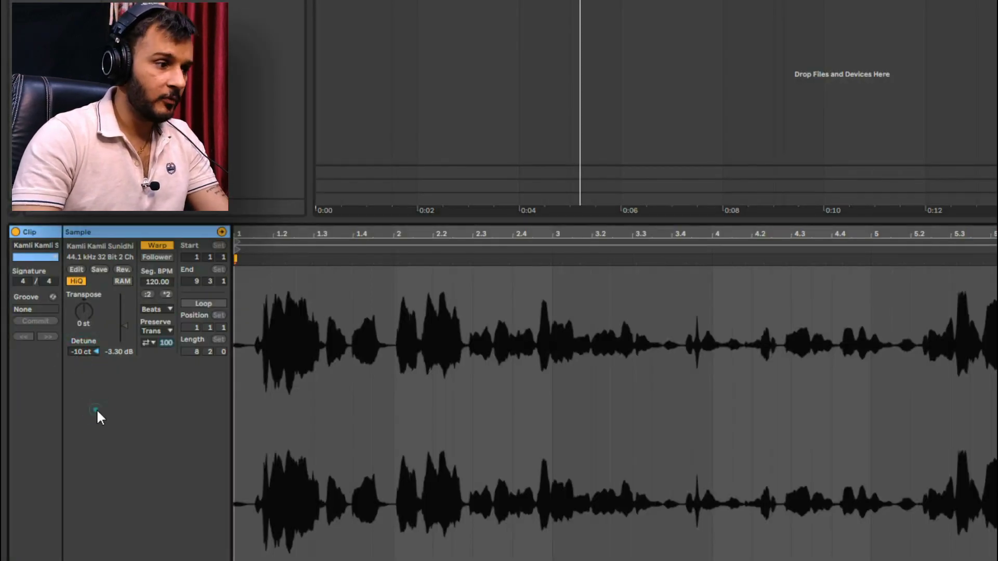
{"action": "left_click", "coordinate": [159, 309]}
{"action": "left_click", "coordinate": [156, 372]}
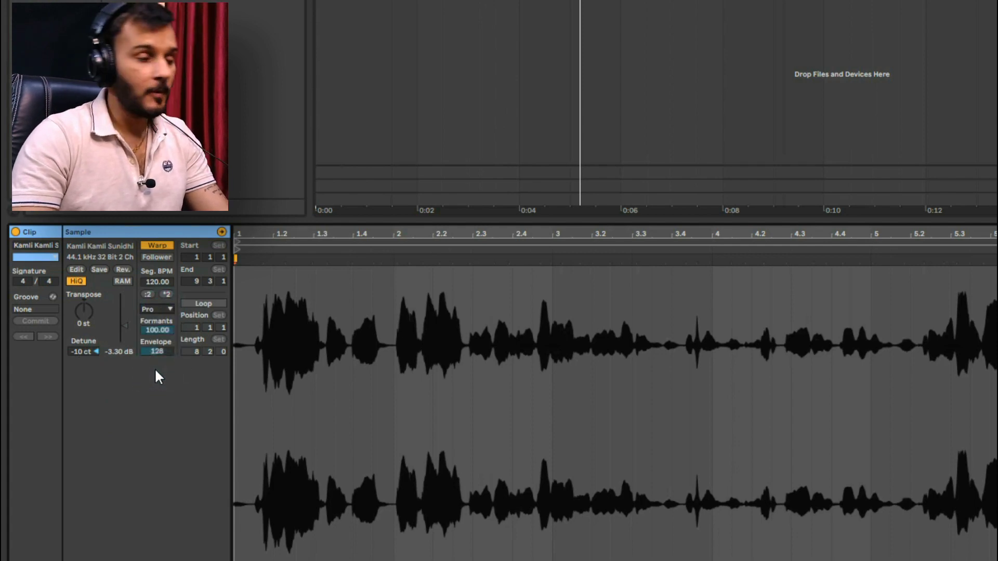
Transpose the blue clip to 5 st and play it back to audition the harmony
{"action": "left_click", "coordinate": [83, 322]}
{"action": "type", "text": "5"}
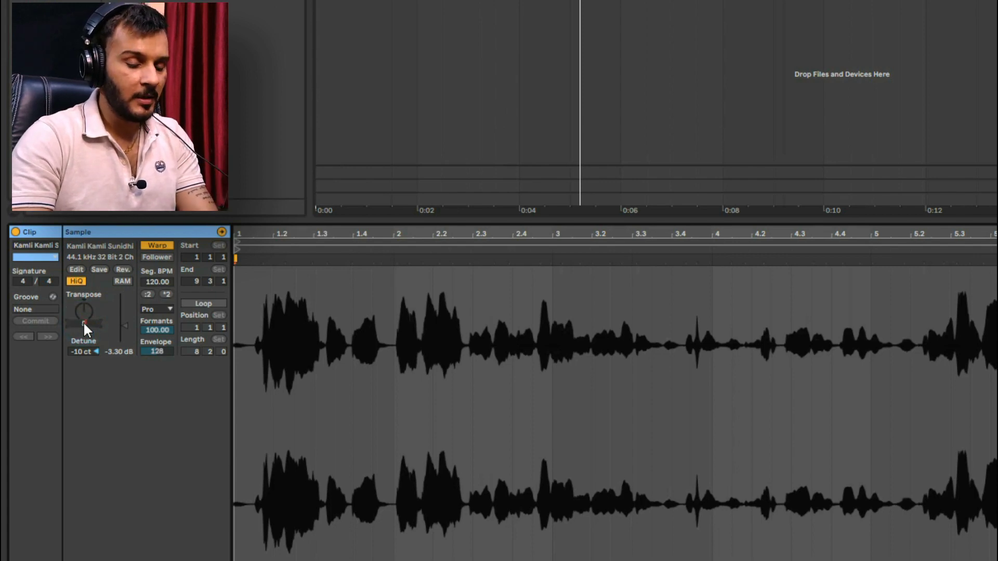
{"action": "left_click", "coordinate": [101, 402]}
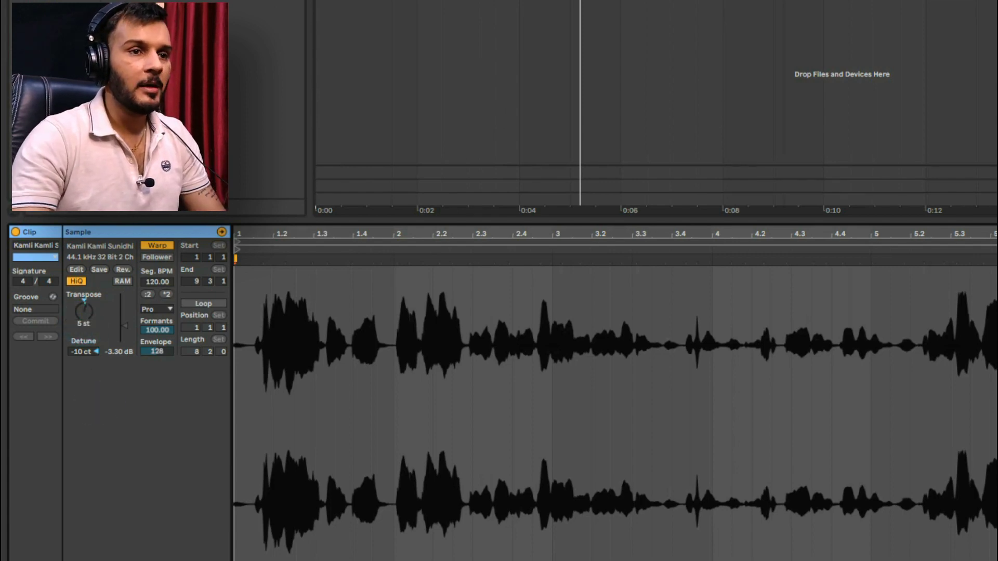
{"action": "key", "text": "space"}
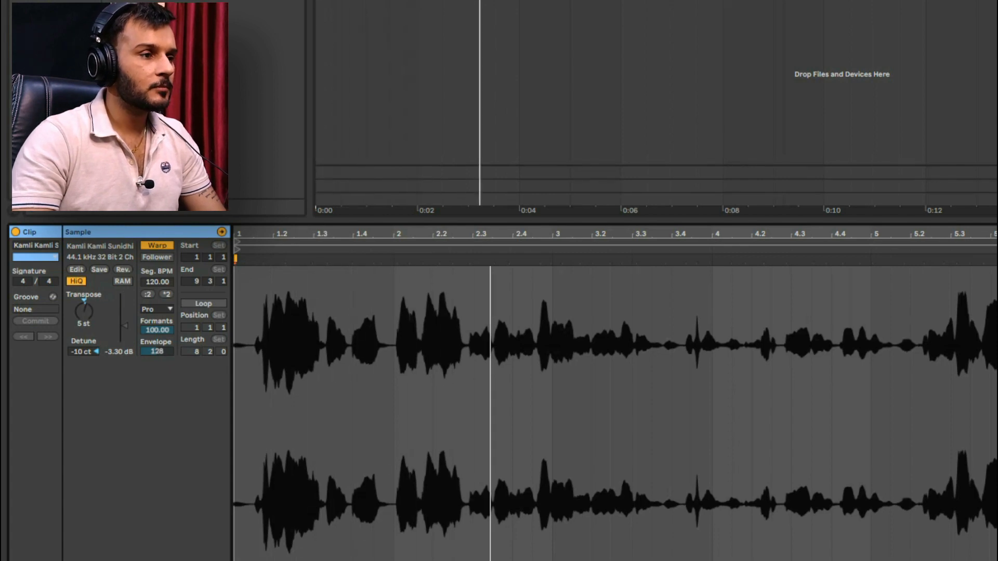
{"action": "key", "text": "space"}
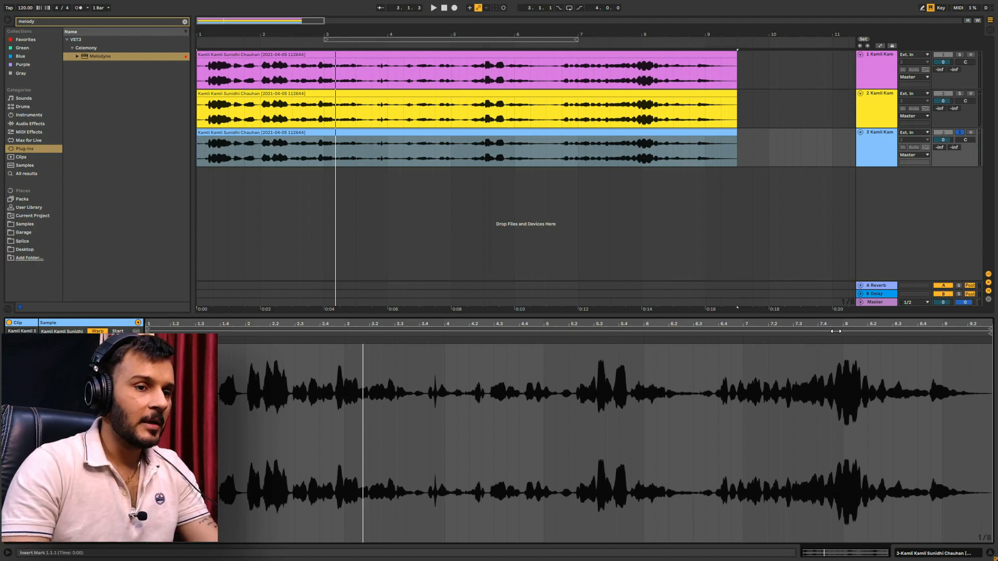
Show the track delays and set 5 ms on the yellow track and 7 ms on the blue track
{"action": "left_click_drag", "start_coordinate": [831, 316], "coordinate": [840, 407]}
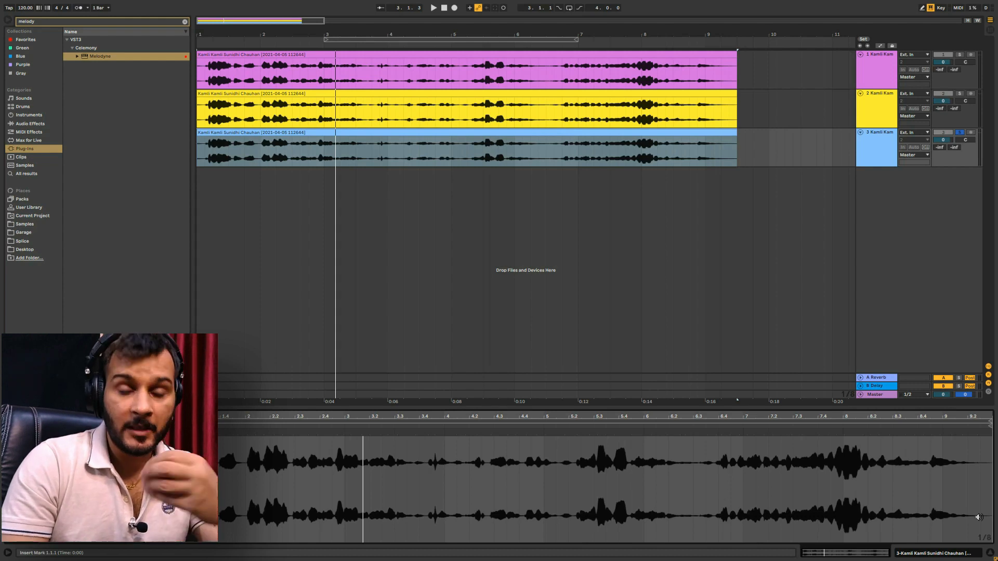
{"action": "left_click", "coordinate": [989, 394]}
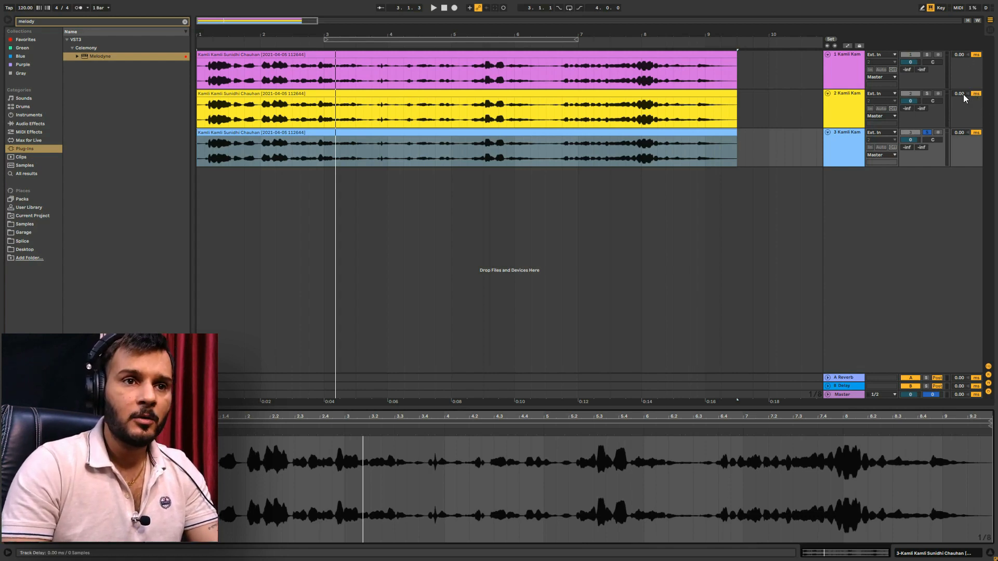
{"action": "left_click_drag", "start_coordinate": [964, 99], "coordinate": [964, 93]}
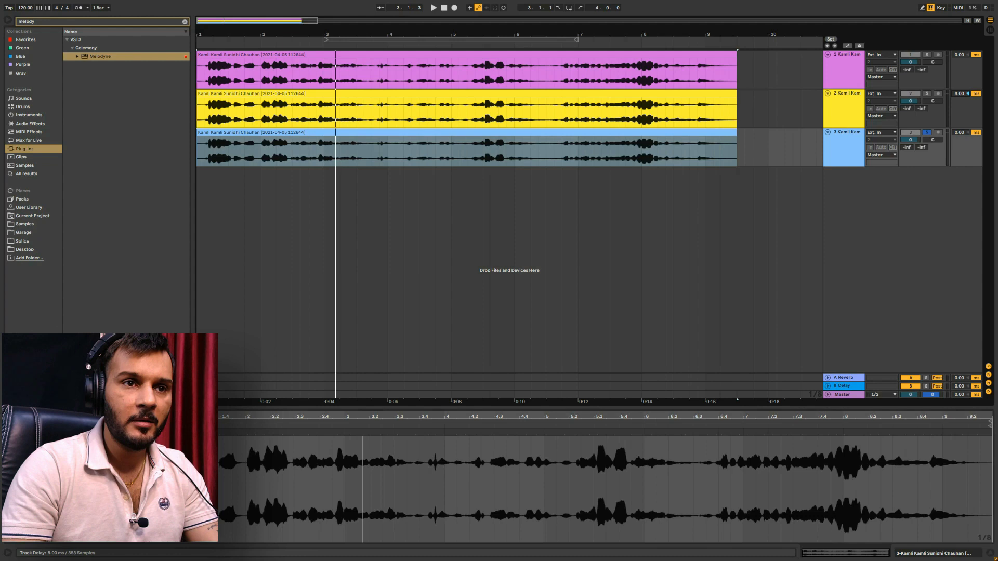
{"action": "left_click_drag", "start_coordinate": [965, 134], "coordinate": [964, 124]}
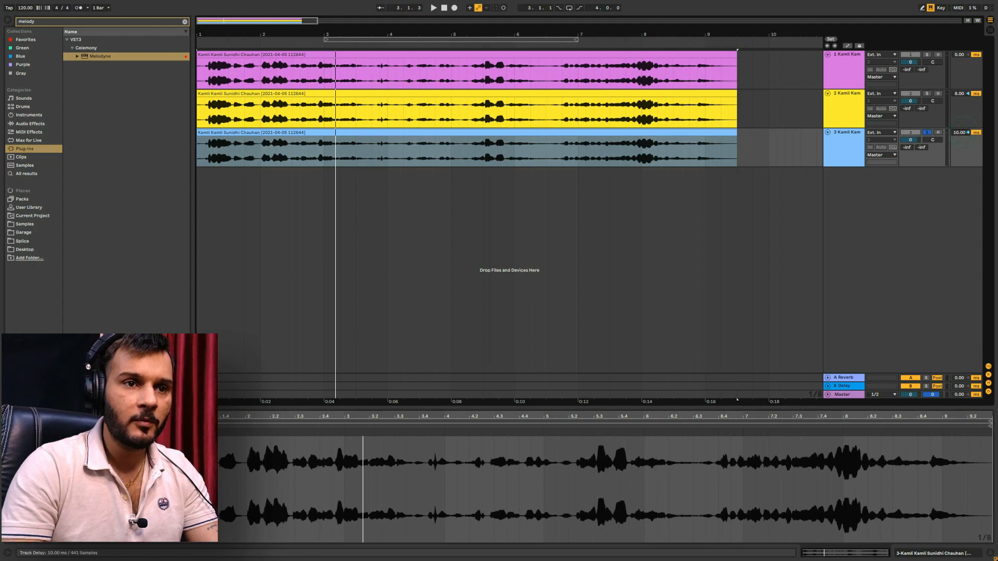
{"action": "left_click_drag", "start_coordinate": [964, 134], "coordinate": [965, 142]}
{"action": "left_click_drag", "start_coordinate": [963, 96], "coordinate": [964, 97]}
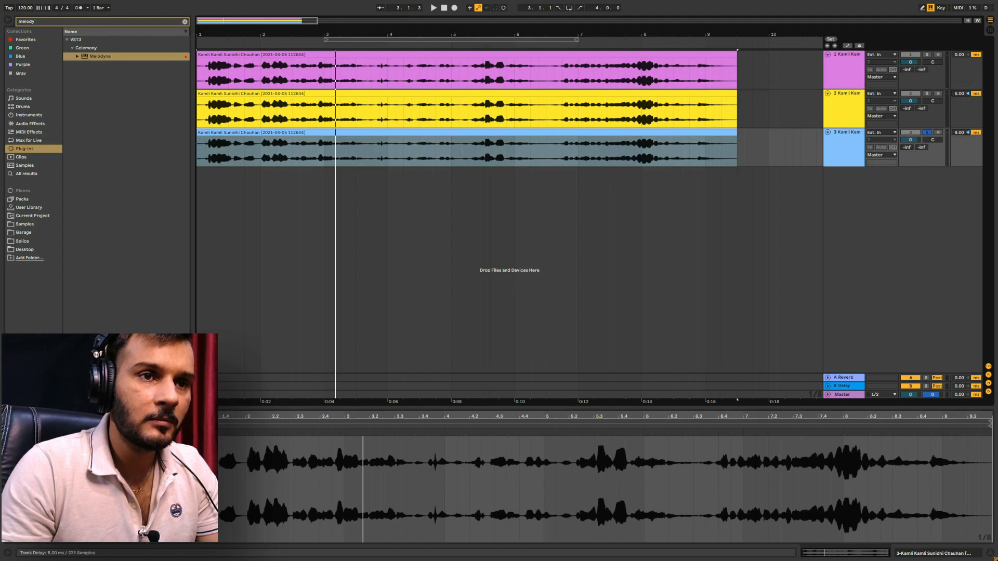
{"action": "left_click_drag", "start_coordinate": [961, 136], "coordinate": [961, 135]}
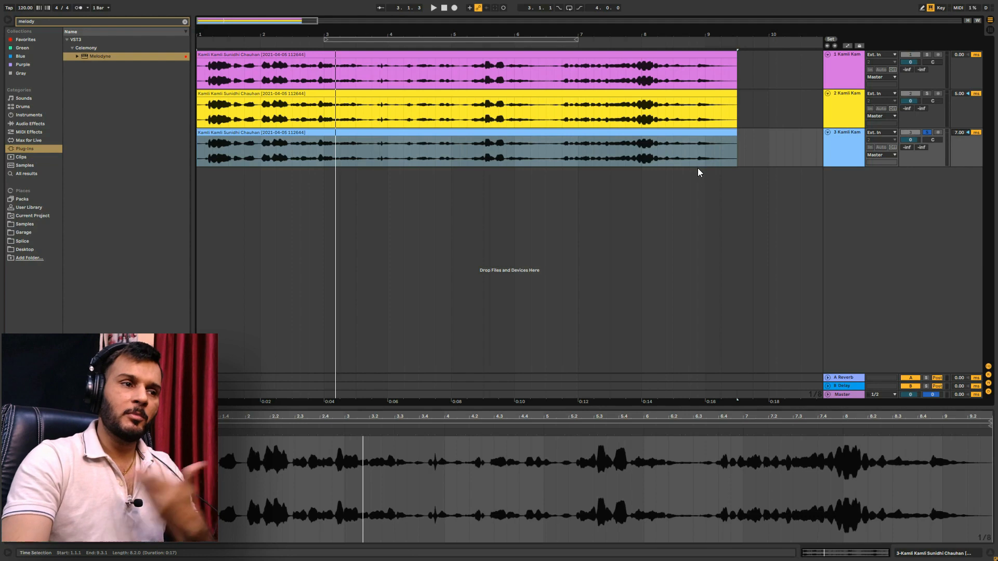
Unsolo the blue track and play all three vocal layers together from the start of the arrangement
{"action": "left_click", "coordinate": [928, 133]}
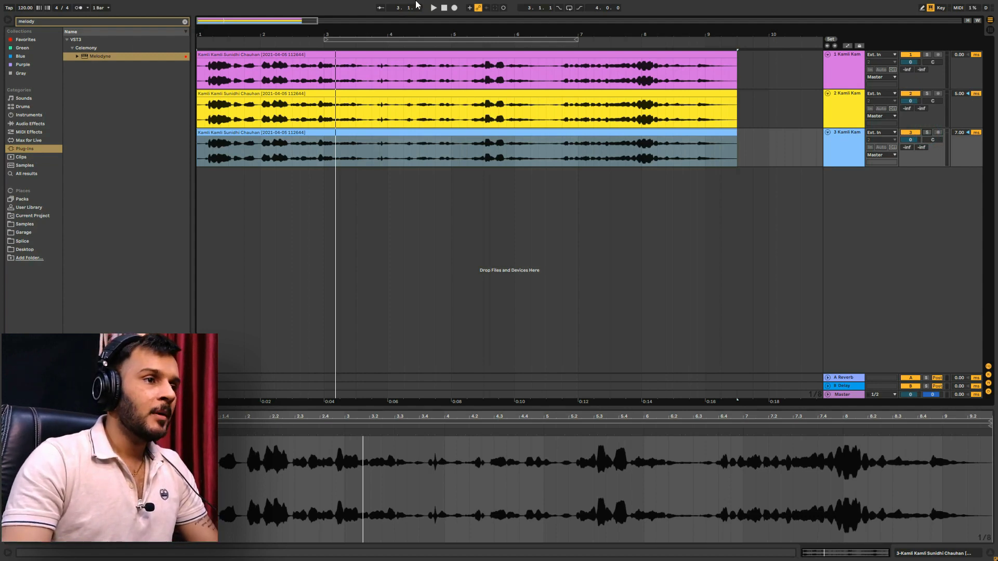
{"action": "left_click", "coordinate": [198, 86]}
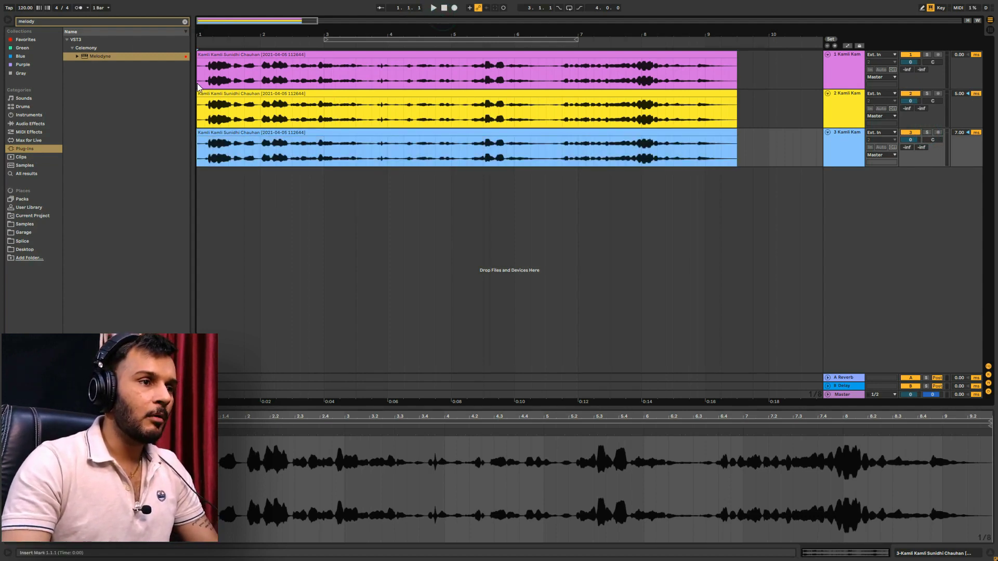
{"action": "key", "text": "space"}
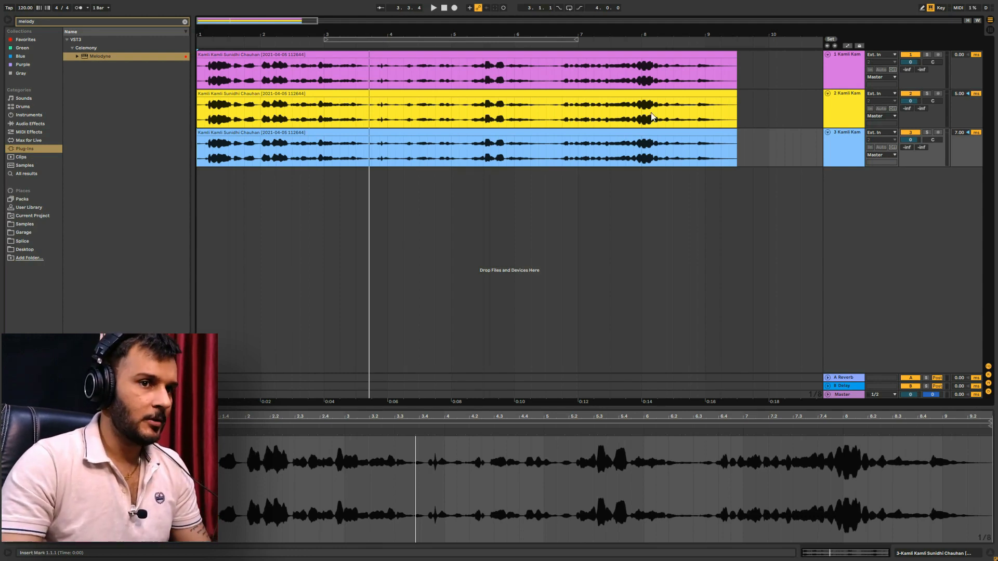
{"action": "key", "text": "space"}
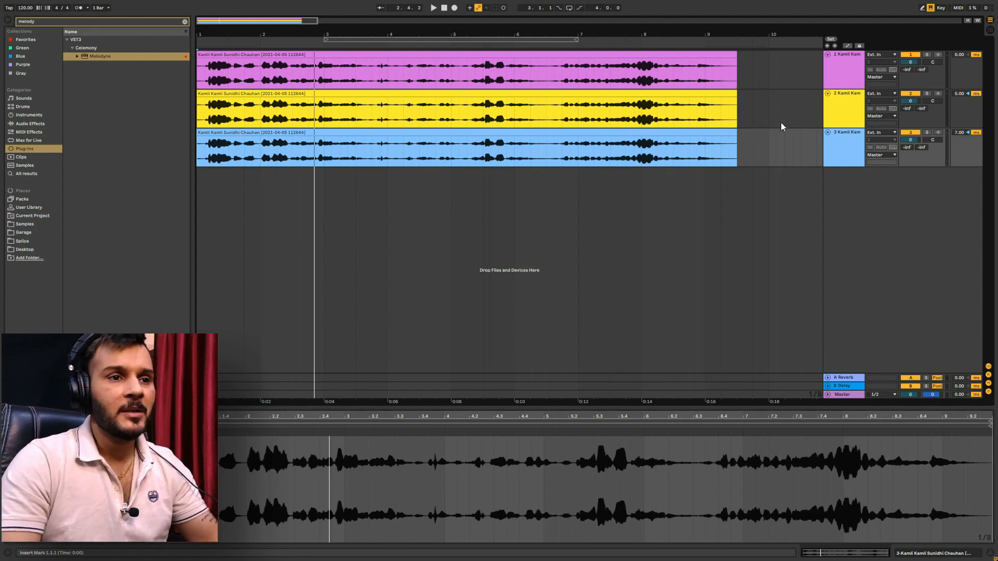
Duplicate the blue third track as a trial and delete the copy
{"action": "key", "text": "ctrl+d"}
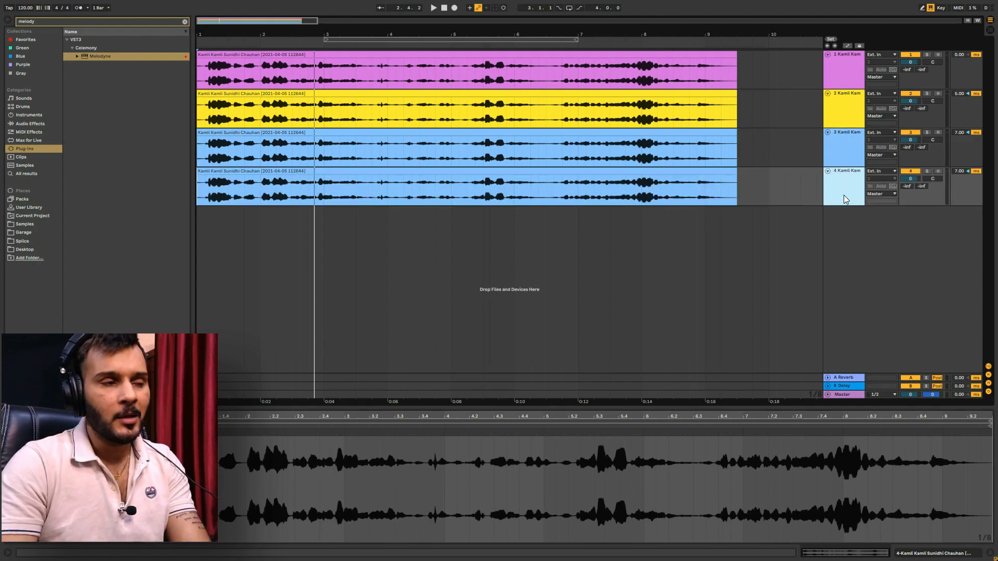
{"action": "key", "text": "Delete"}
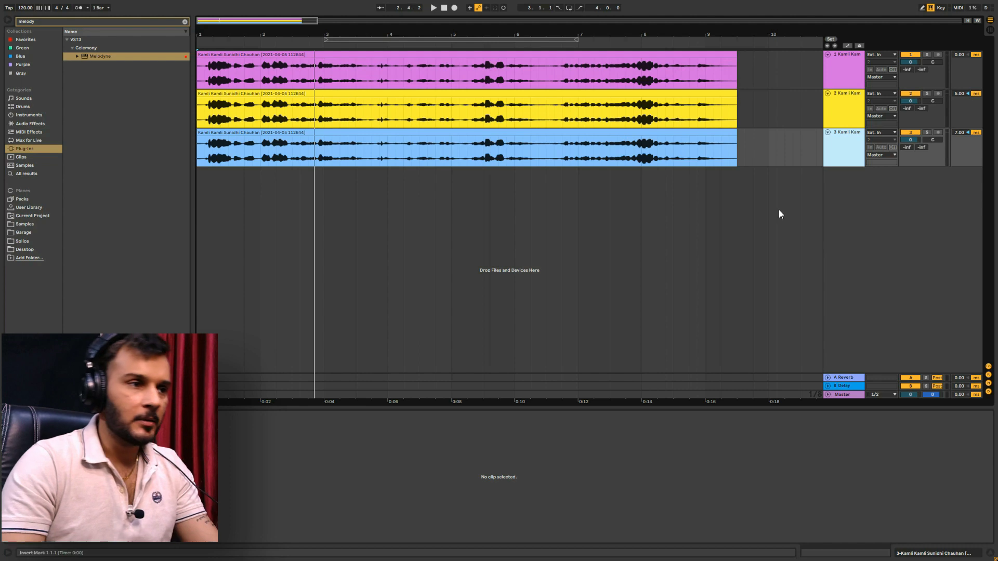